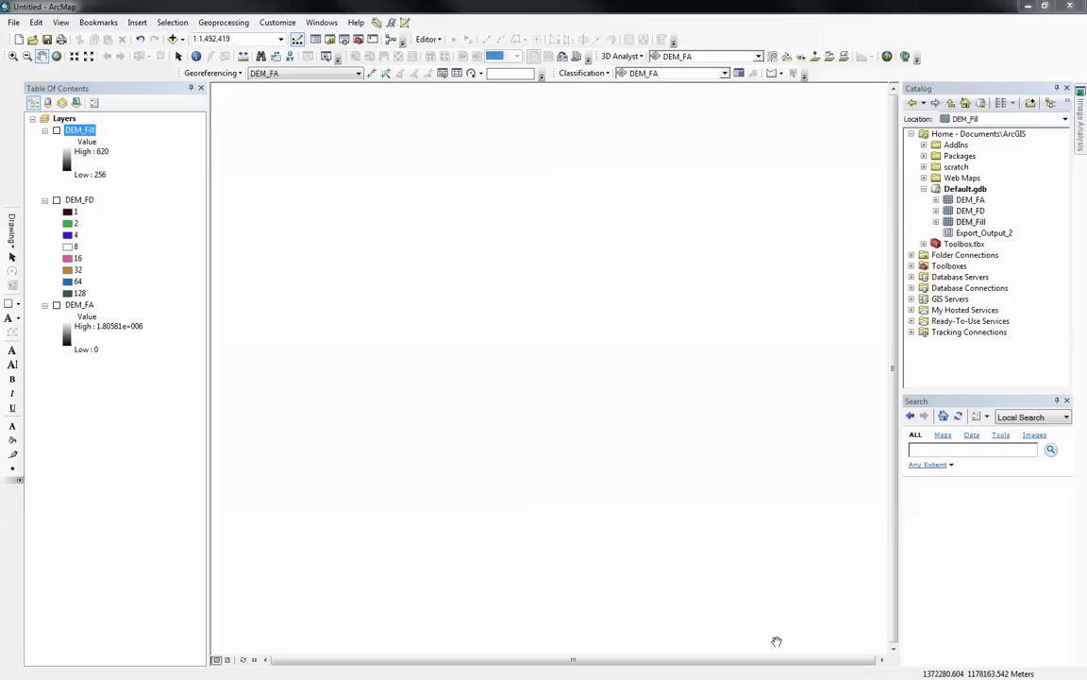
- Turn on the DEM_Fill layer to show its grayscale elevation over the basin
{"action": "left_click", "coordinate": [57, 130]}
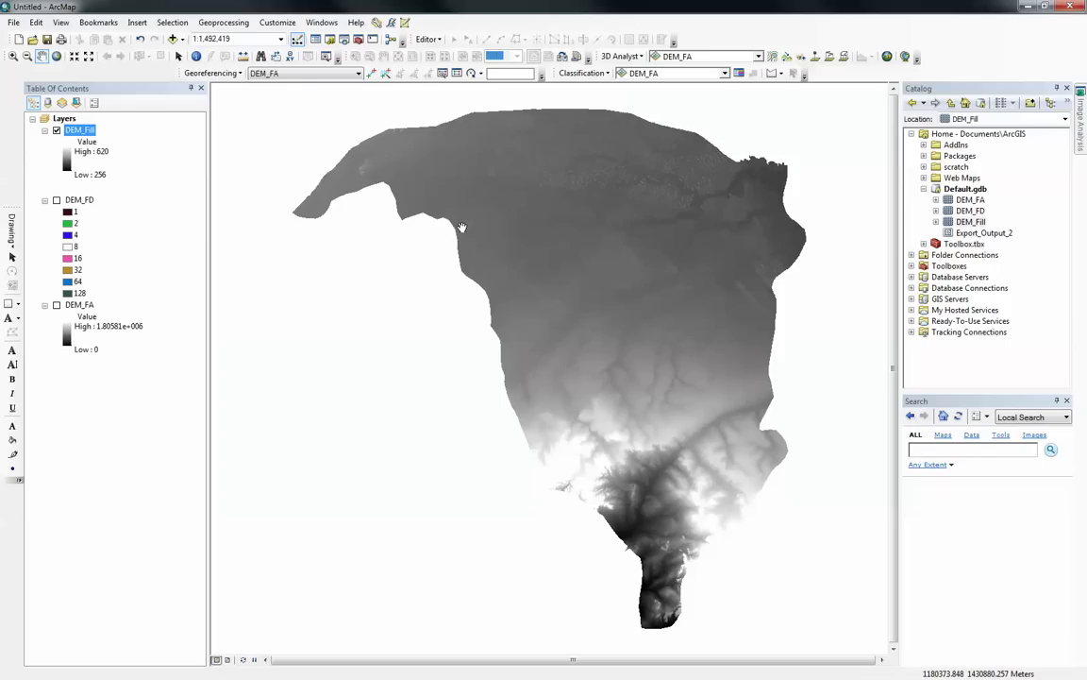
- View DEM_FD and DEM_FA one at a time, then show DEM_FD and DEM_Fill again
{"action": "left_click", "coordinate": [57, 130]}
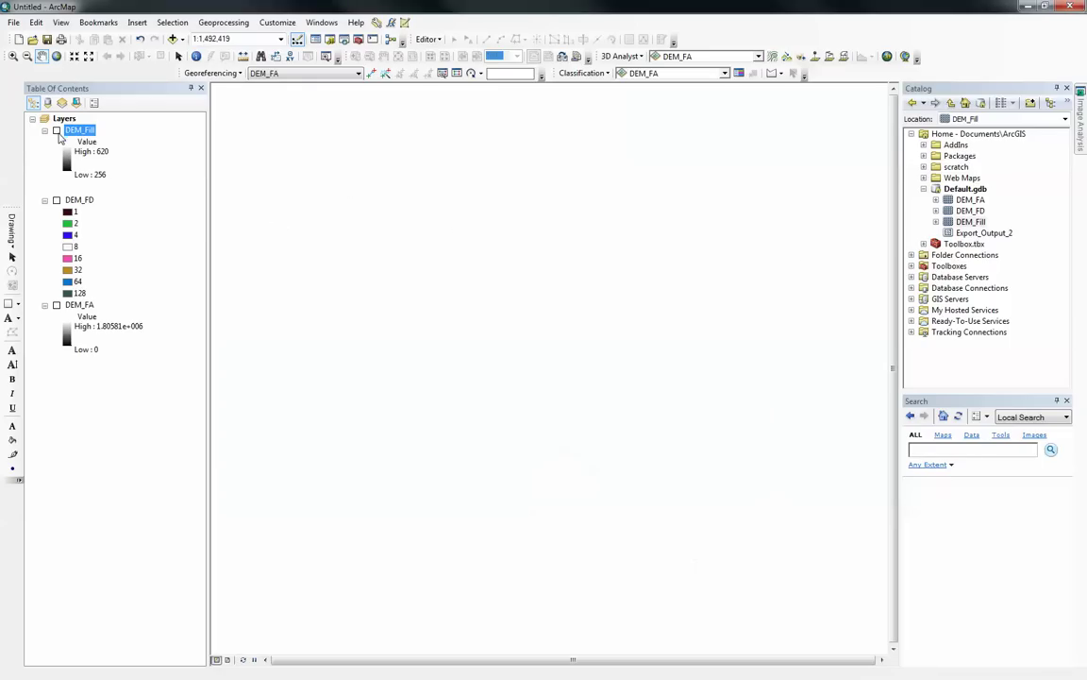
{"action": "left_click", "coordinate": [56, 201]}
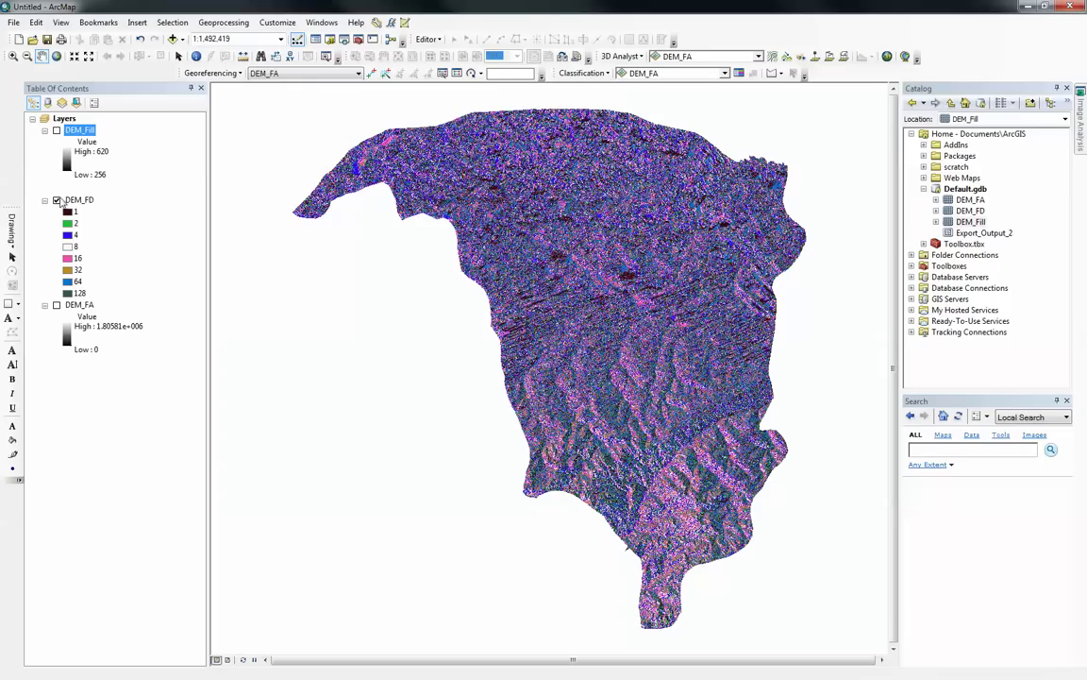
{"action": "left_click", "coordinate": [56, 201]}
{"action": "left_click", "coordinate": [57, 305]}
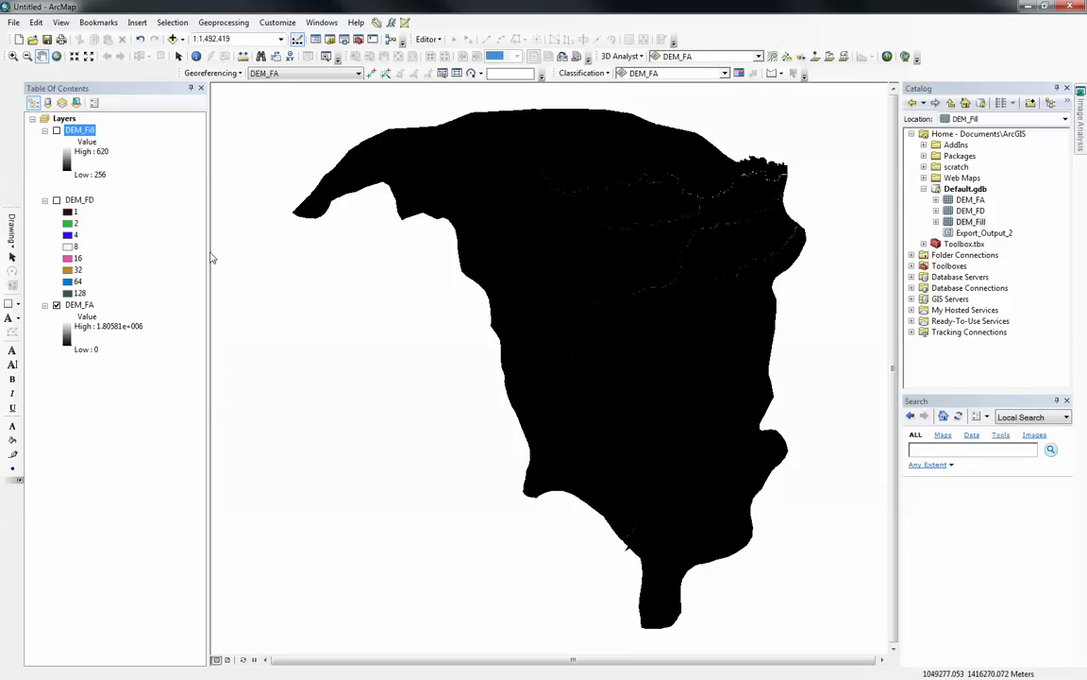
{"action": "left_click", "coordinate": [56, 200]}
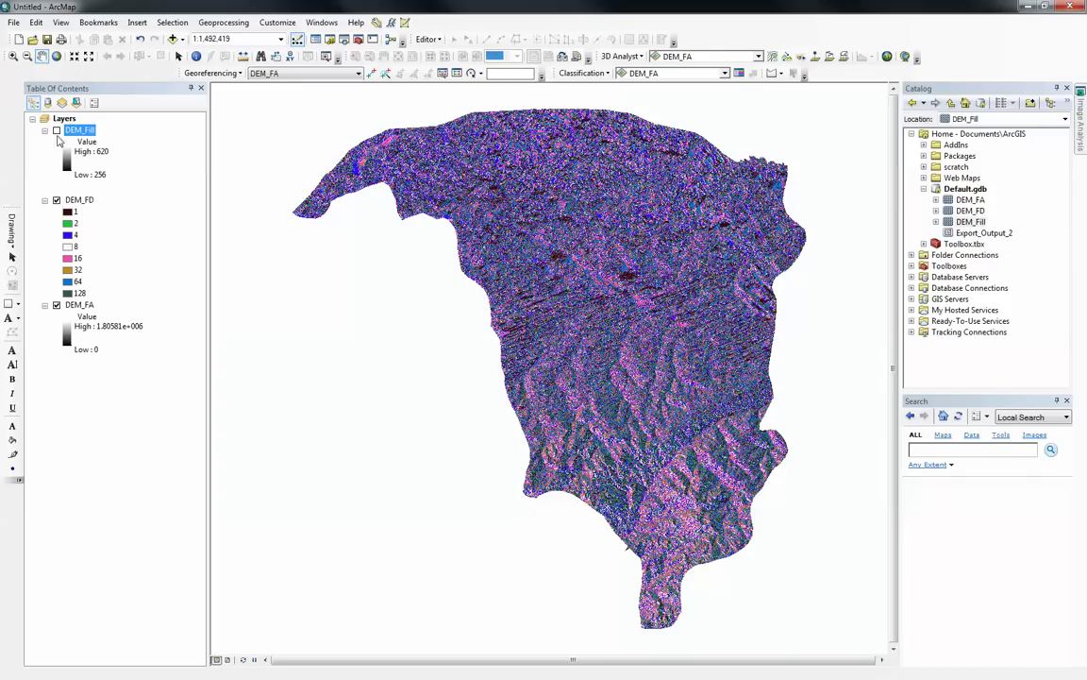
{"action": "left_click", "coordinate": [57, 131]}
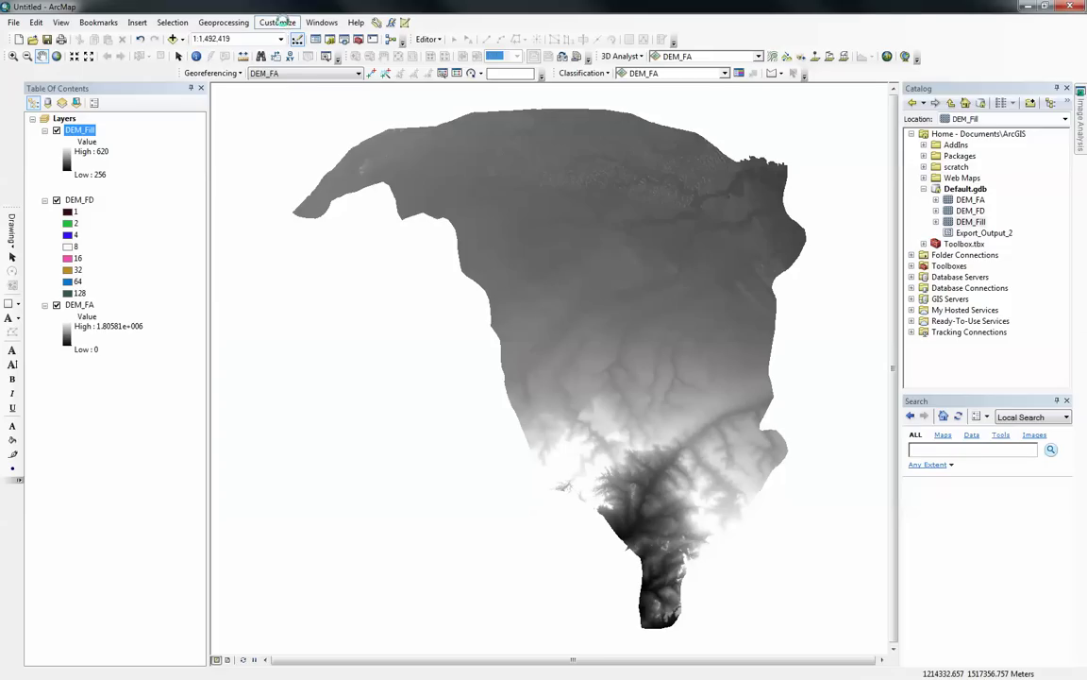
- Confirm the Spatial Analyst extension is enabled in Customize > Extensions
{"action": "left_click", "coordinate": [269, 23]}
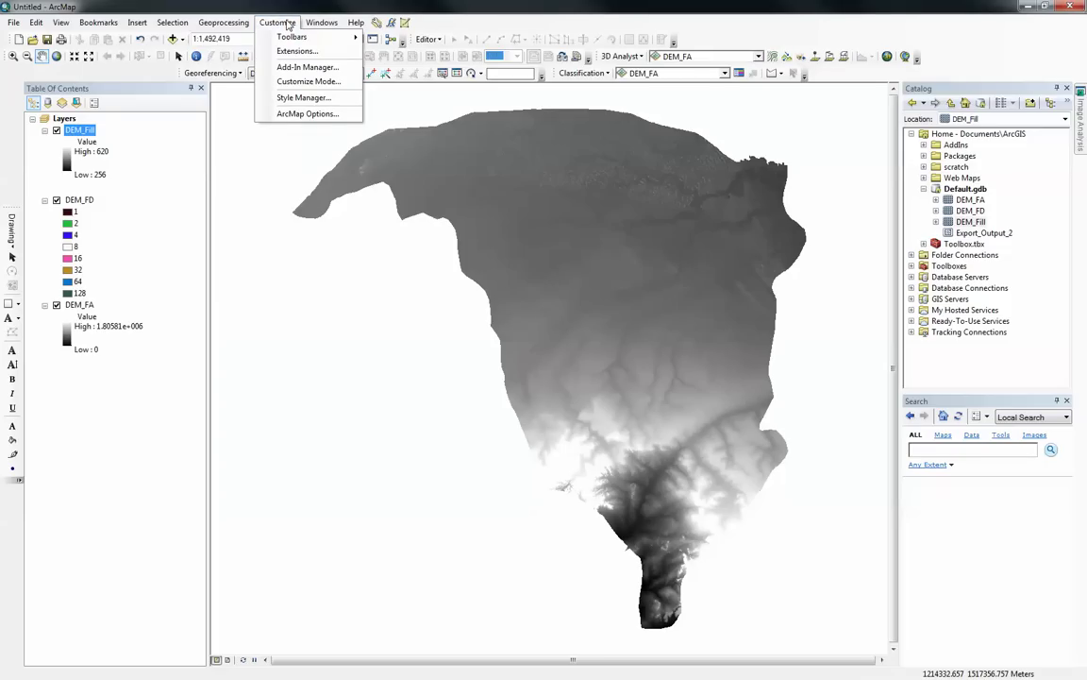
{"action": "left_click", "coordinate": [293, 54]}
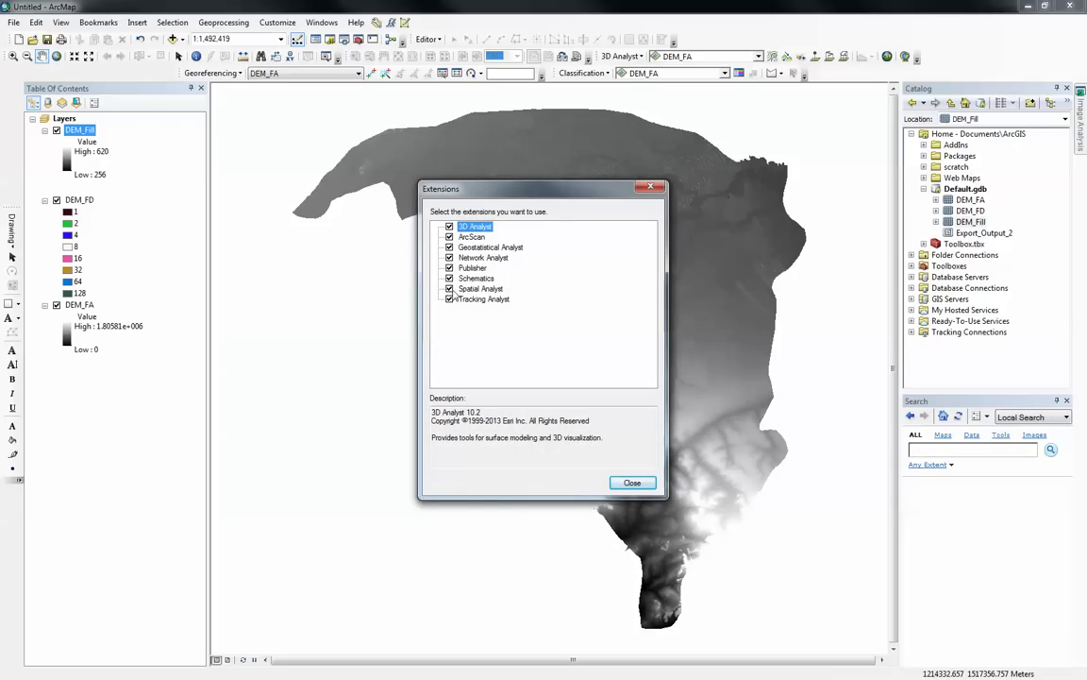
{"action": "left_click", "coordinate": [631, 483]}
- Search for 'basin' and open the Spatial Analyst Basin tool
{"action": "left_click", "coordinate": [923, 455]}
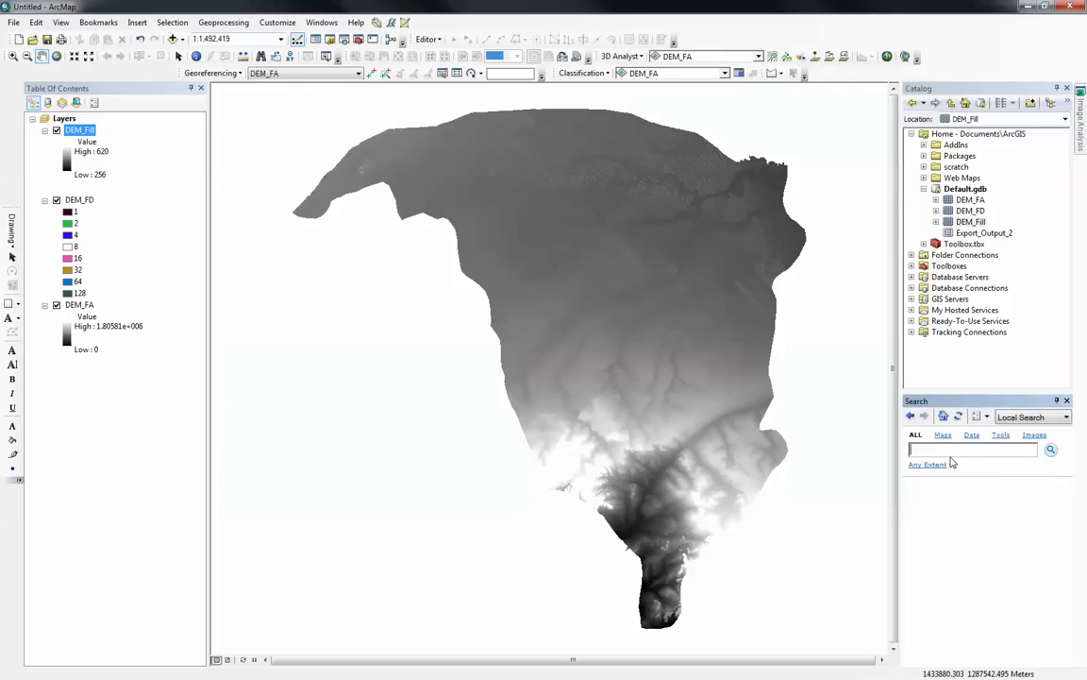
{"action": "type", "text": "ba"}
{"action": "type", "text": "sin"}
{"action": "key", "text": "Return"}
{"action": "left_click", "coordinate": [933, 499]}
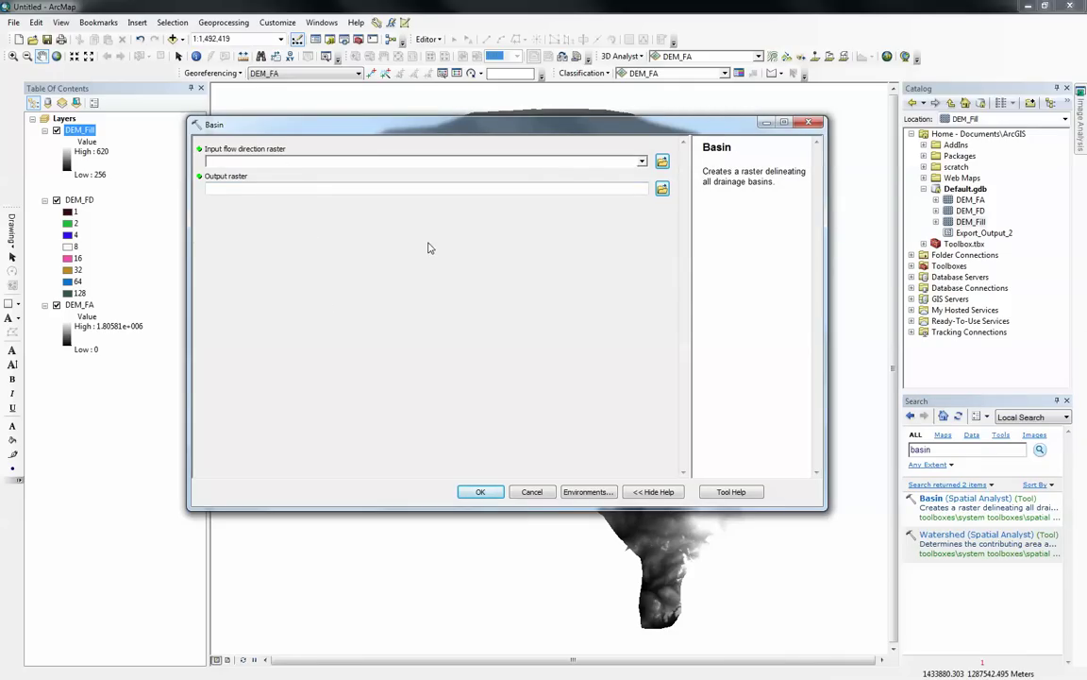
- Run Basin with DEM_FD as flow direction input and output named 'Basins'
{"action": "left_click_drag", "start_coordinate": [80, 203], "coordinate": [246, 160]}
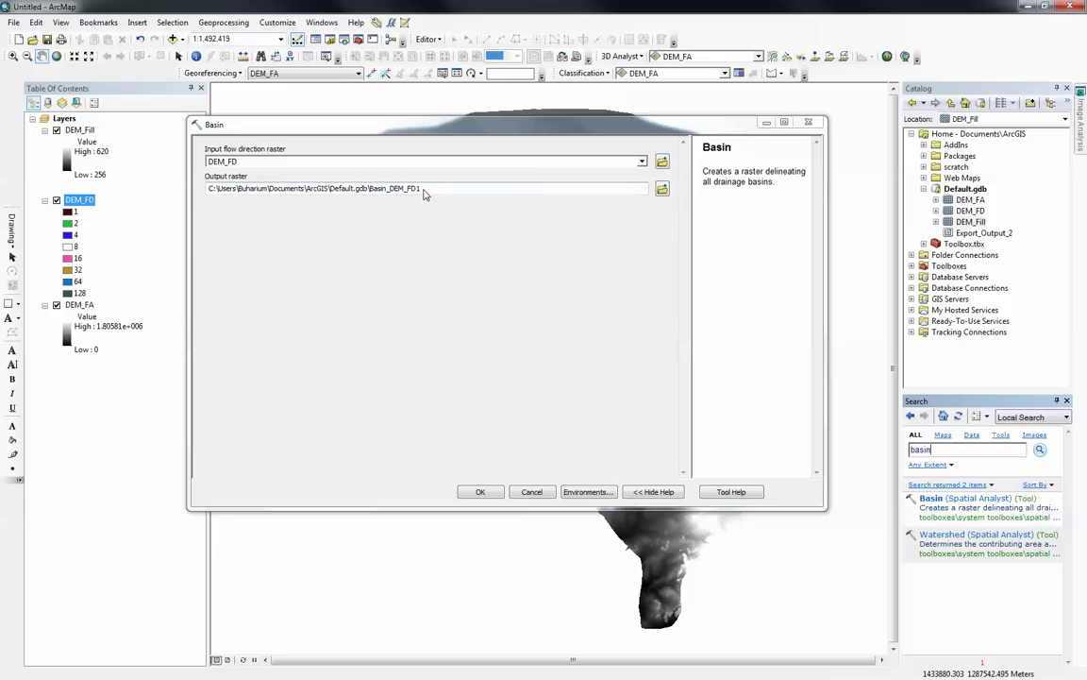
{"action": "double_click", "coordinate": [376, 188]}
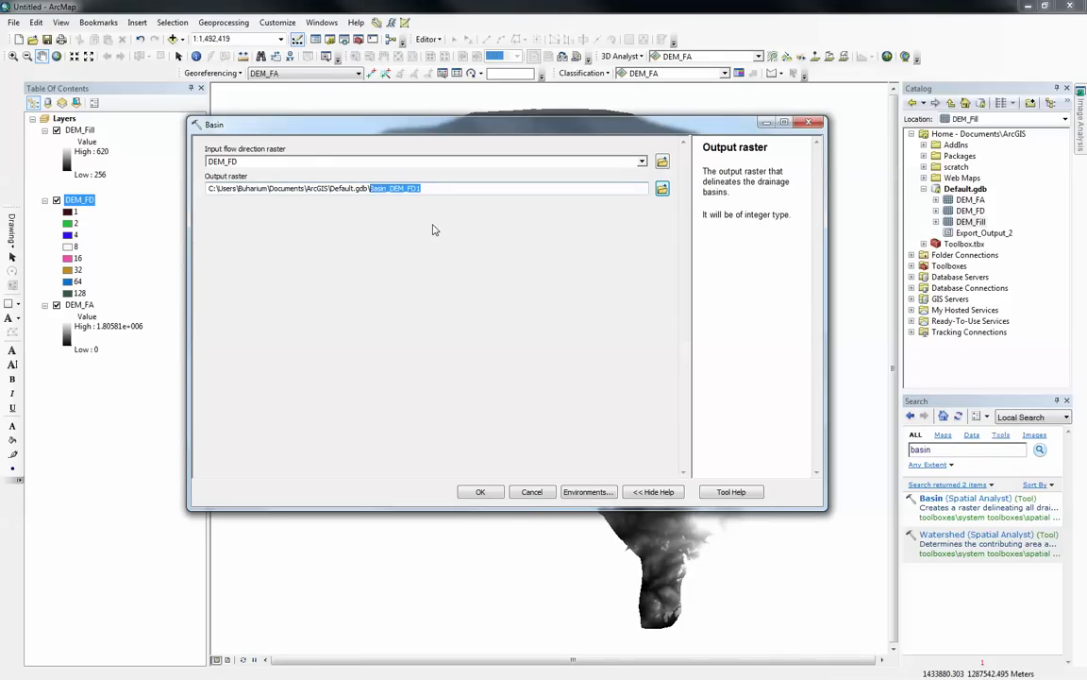
{"action": "type", "text": "Basins"}
{"action": "left_click", "coordinate": [479, 490]}
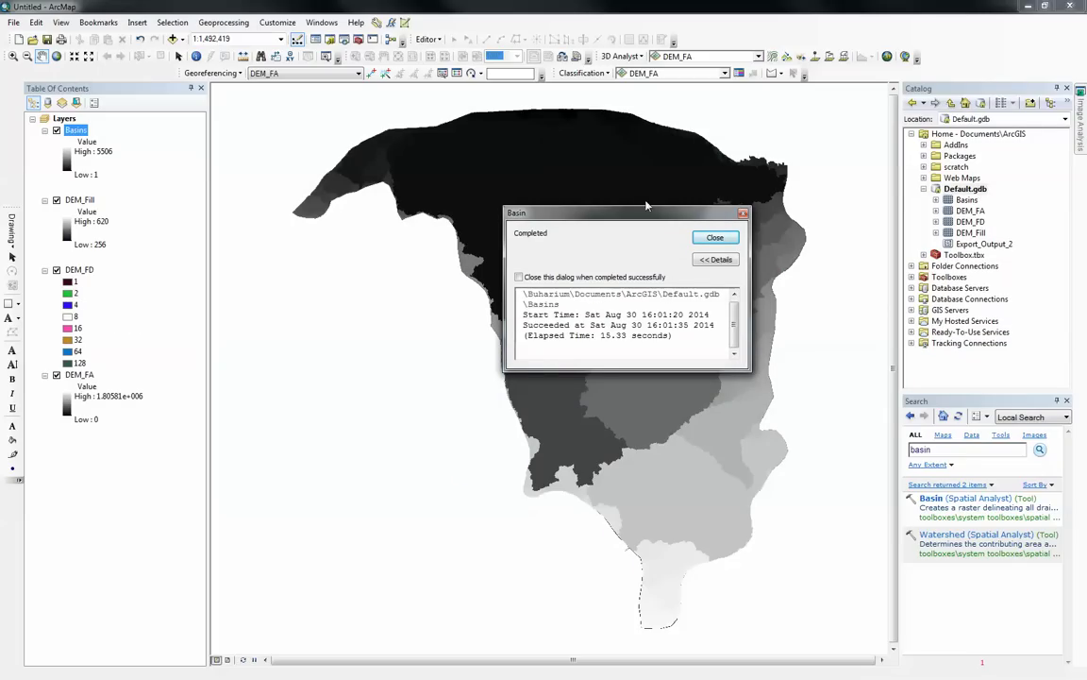
- Give the Basins layer the green-yellow-red colour ramp, then hide it
{"action": "left_click", "coordinate": [716, 238]}
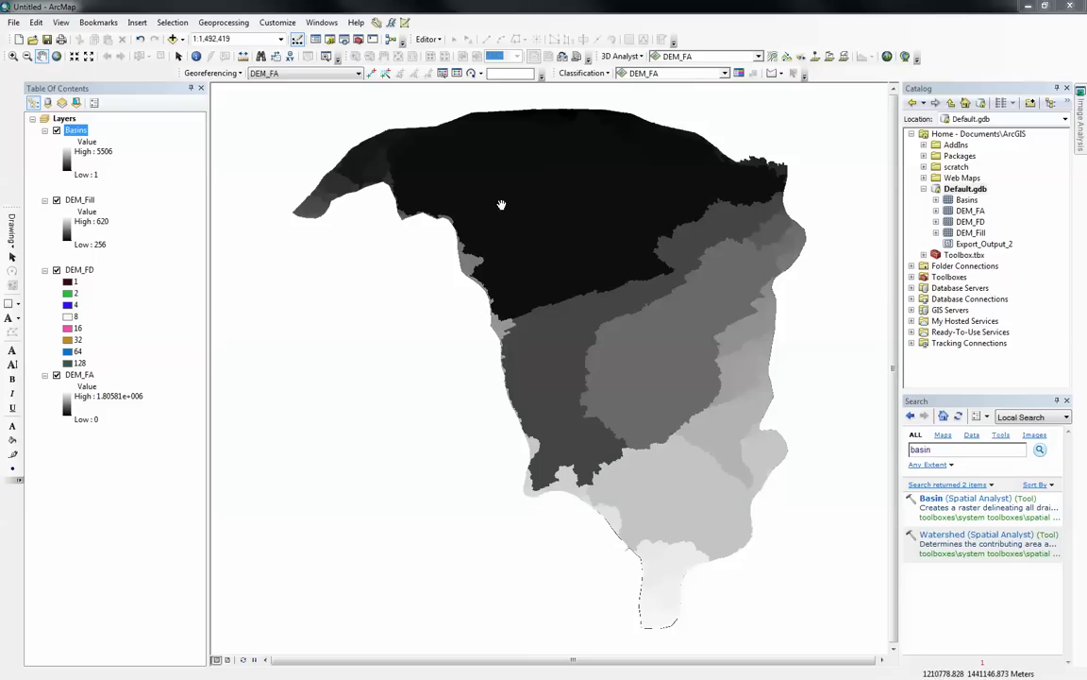
{"action": "left_click", "coordinate": [72, 127]}
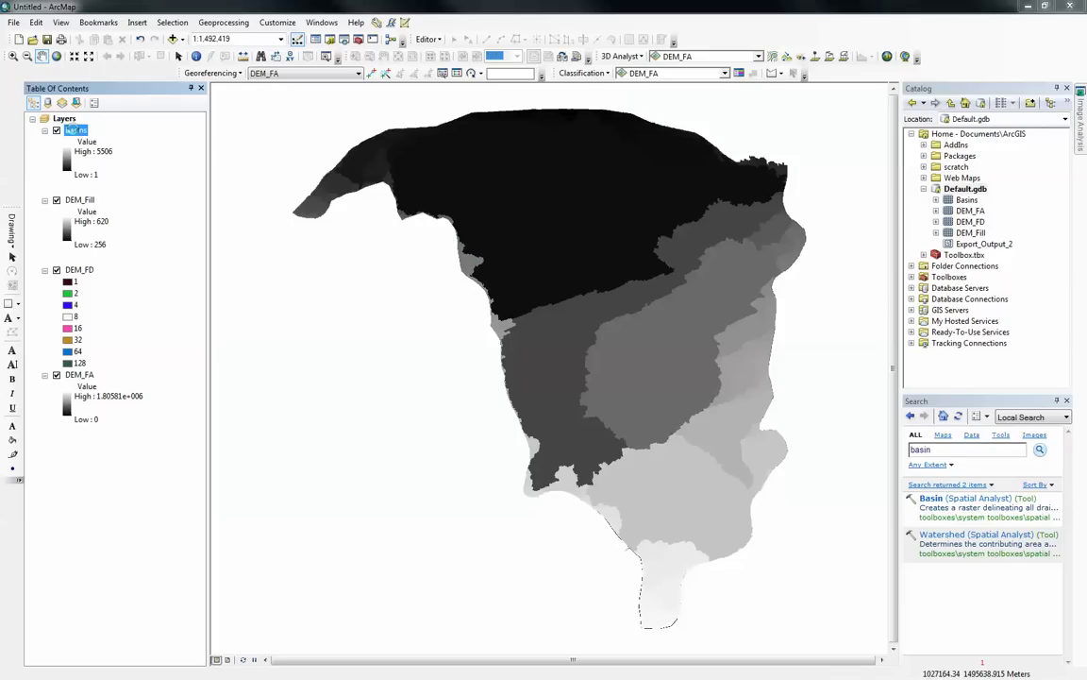
{"action": "double_click", "coordinate": [72, 129]}
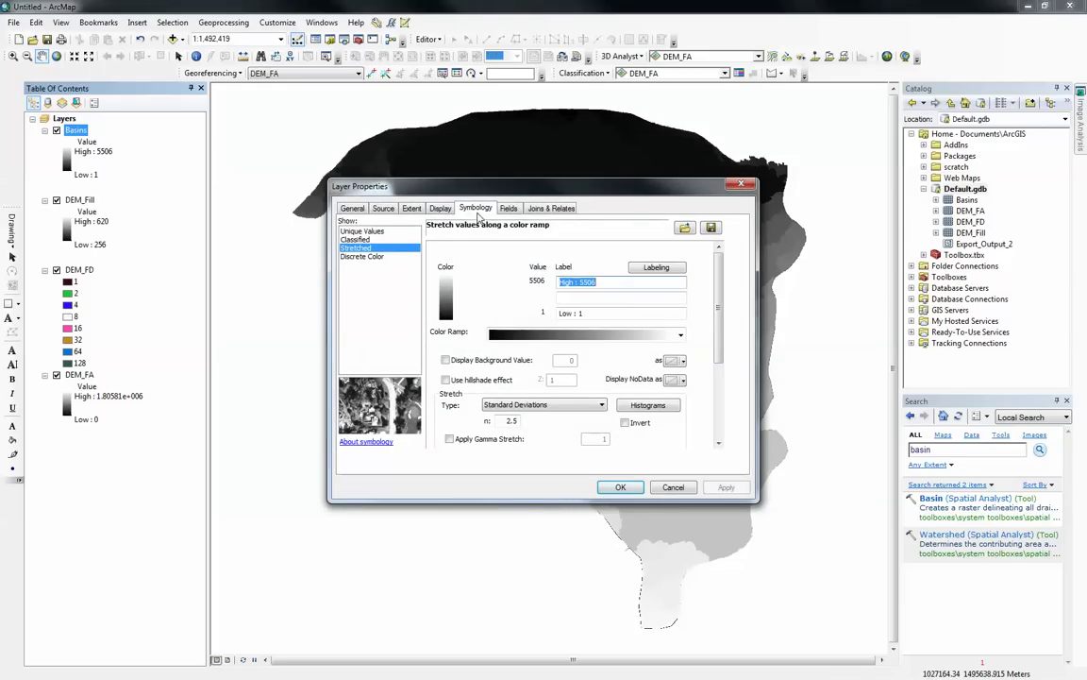
{"action": "left_click", "coordinate": [678, 337]}
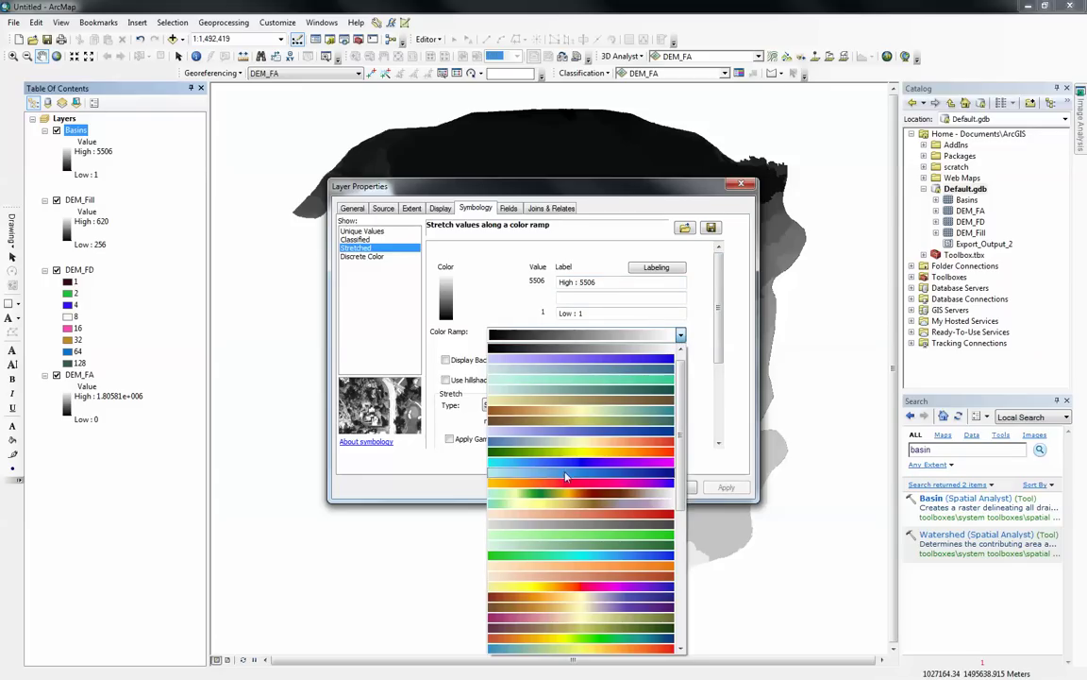
{"action": "left_click", "coordinate": [550, 451]}
{"action": "left_click", "coordinate": [608, 485]}
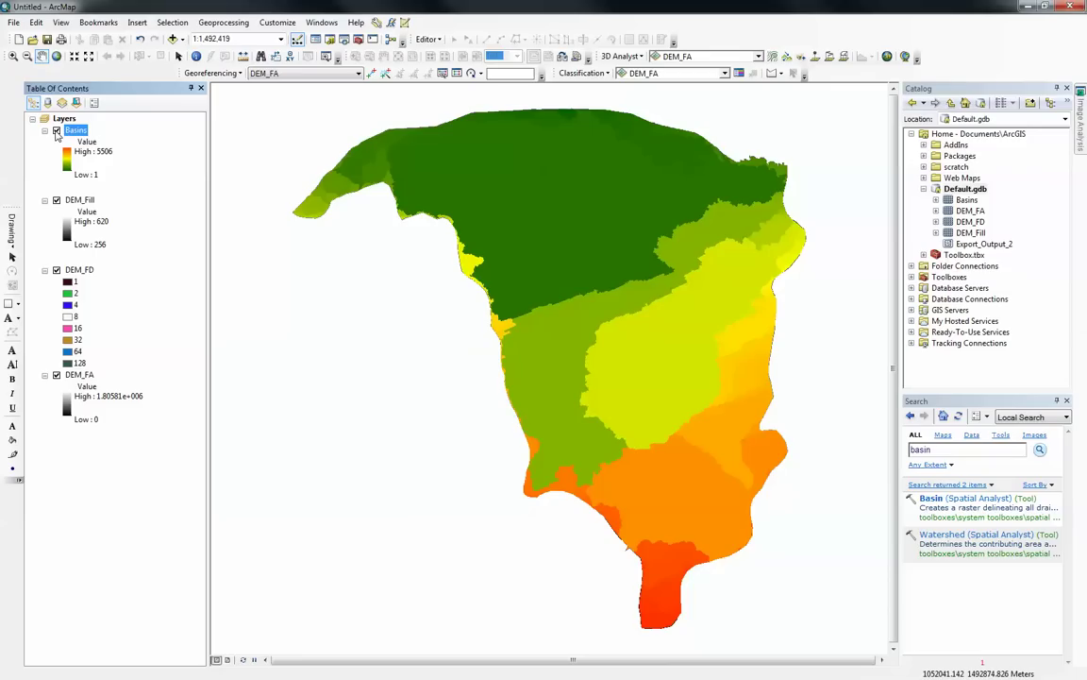
{"action": "left_click", "coordinate": [57, 132]}
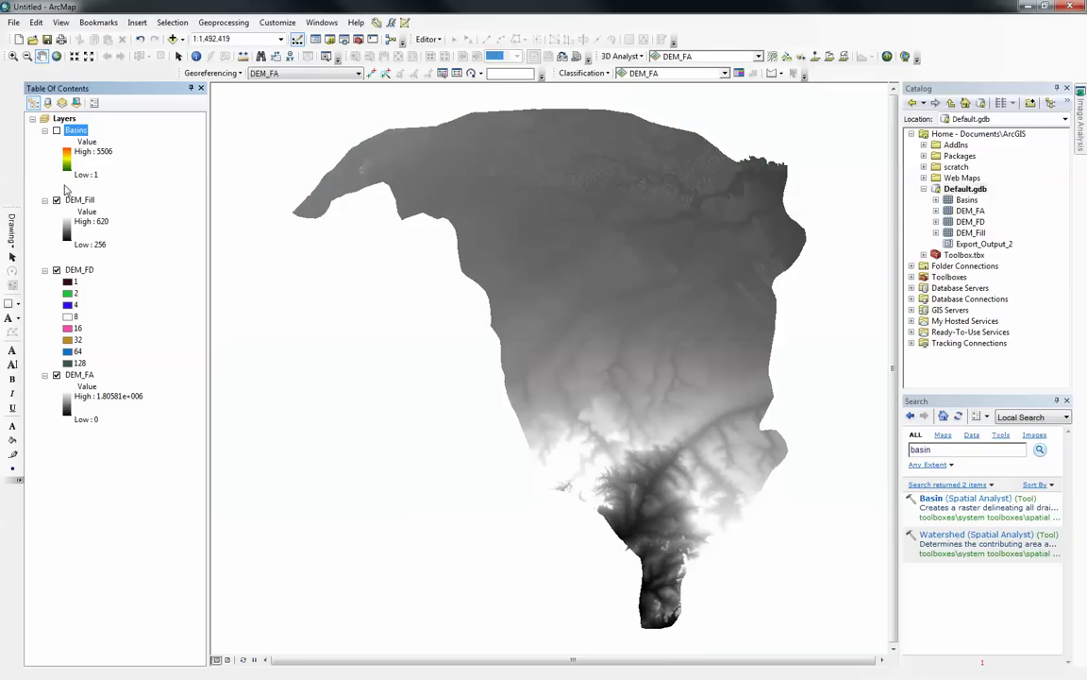
- Hide DEM_Fill and DEM_FD so only the flow accumulation raster shows
{"action": "left_click", "coordinate": [57, 200]}
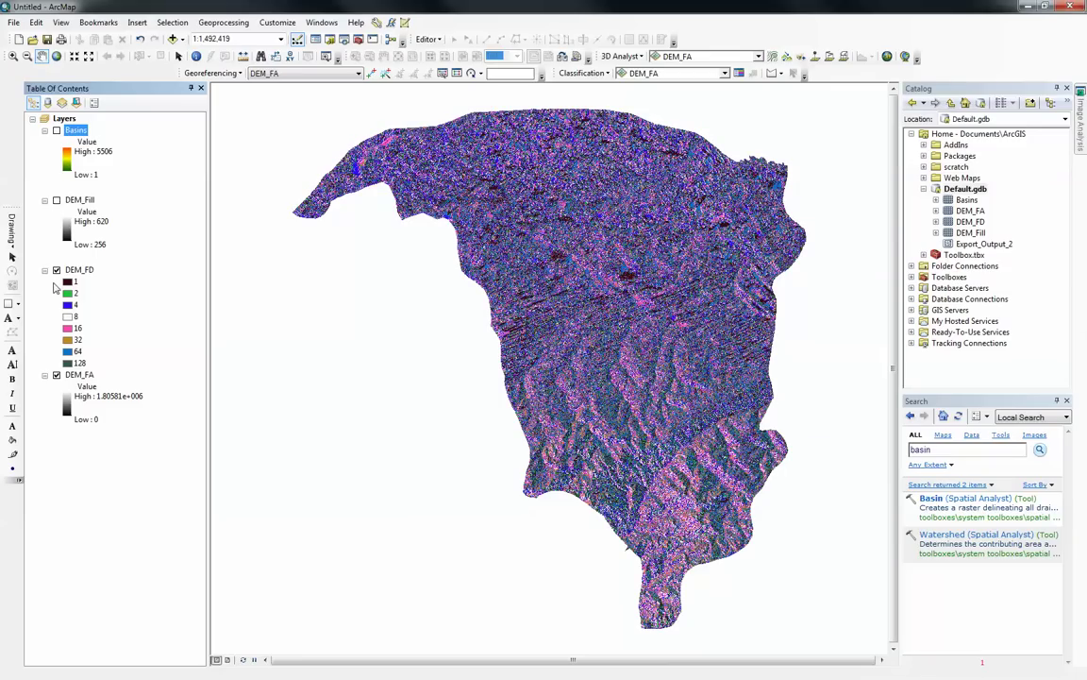
{"action": "left_click", "coordinate": [57, 270]}
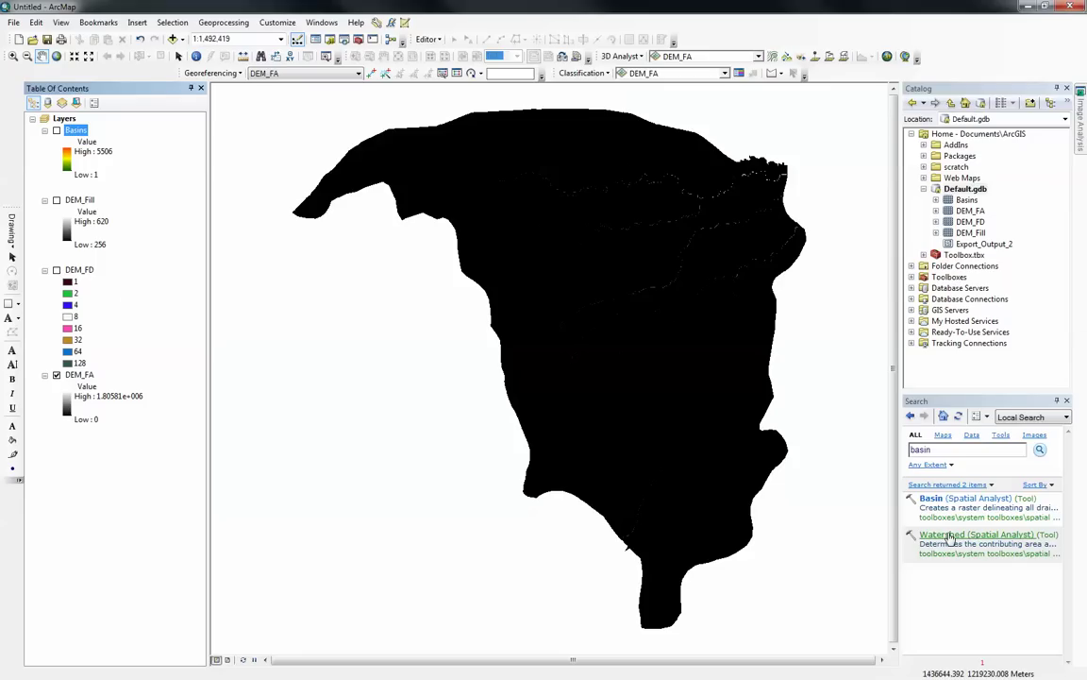
{"action": "left_click", "coordinate": [951, 536]}
- Create point shapefile 'PPoin' in the Home folder using WGS 1984 World Mercator
{"action": "right_click", "coordinate": [956, 136]}
{"action": "mouse_move", "coordinate": [984, 216]}
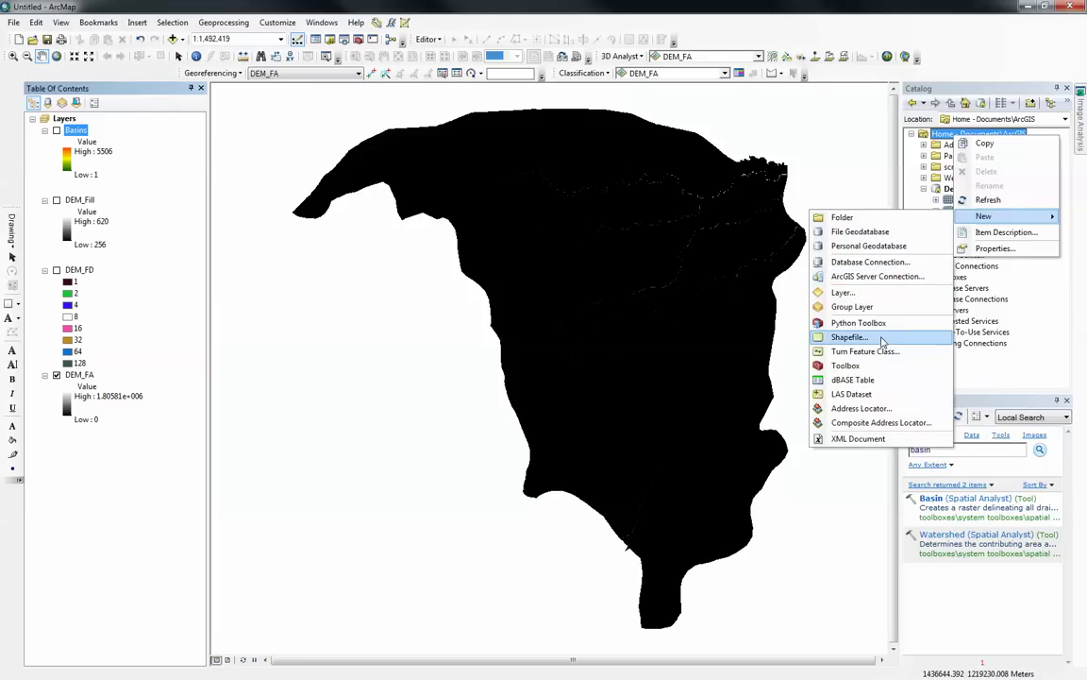
{"action": "left_click", "coordinate": [849, 337]}
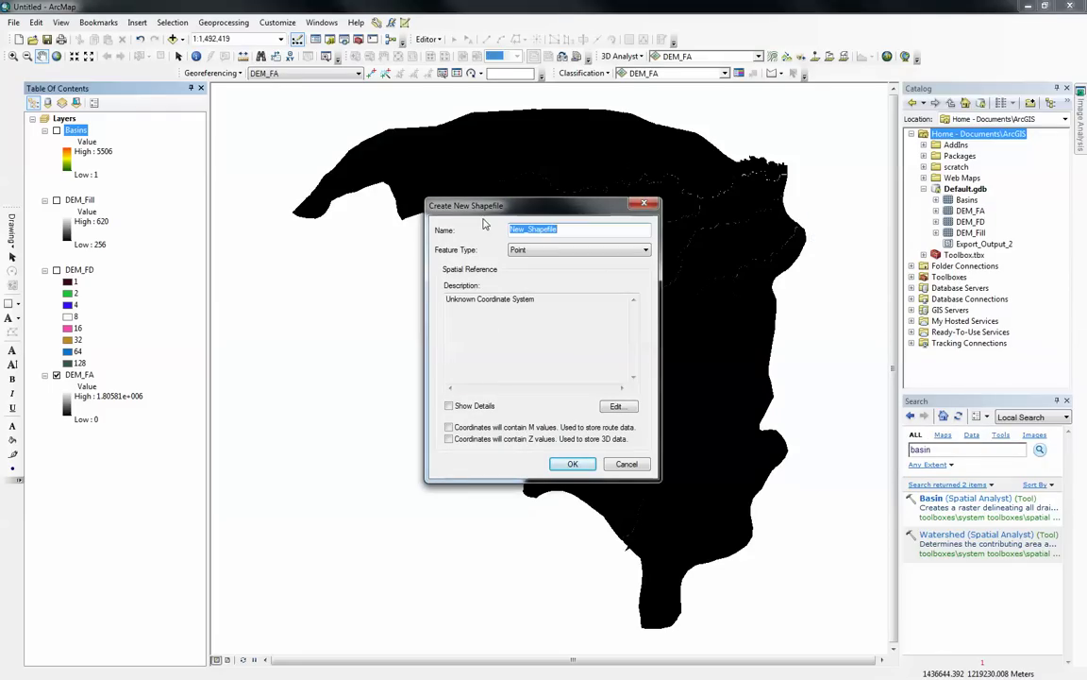
{"action": "type", "text": "PPoin"}
{"action": "left_click", "coordinate": [615, 406]}
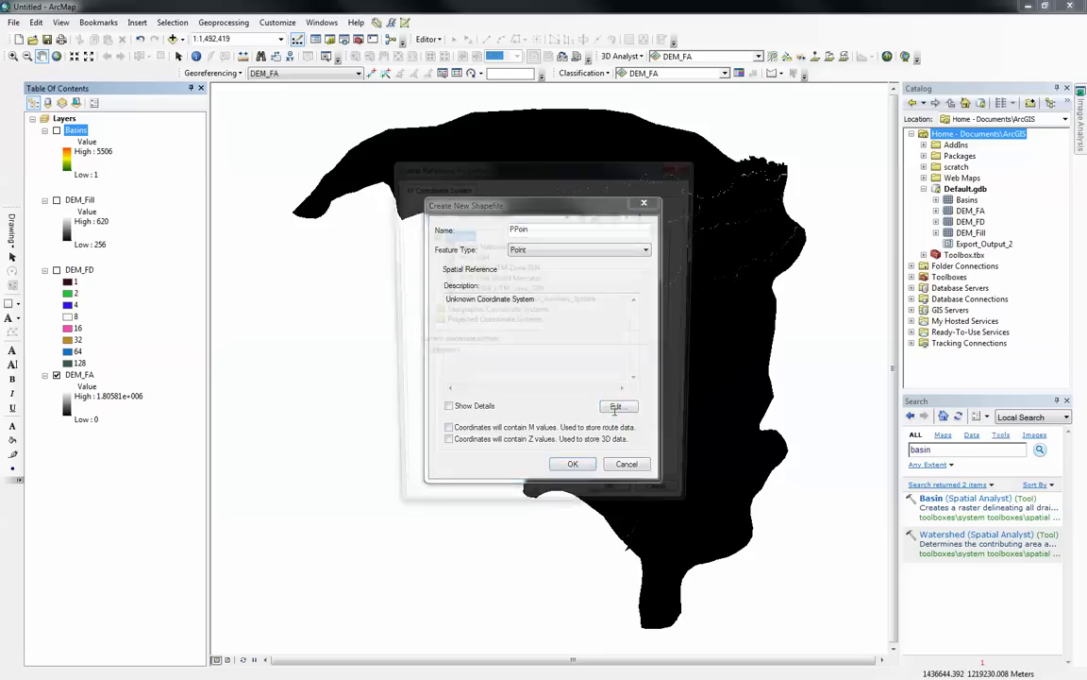
{"action": "left_click", "coordinate": [496, 277]}
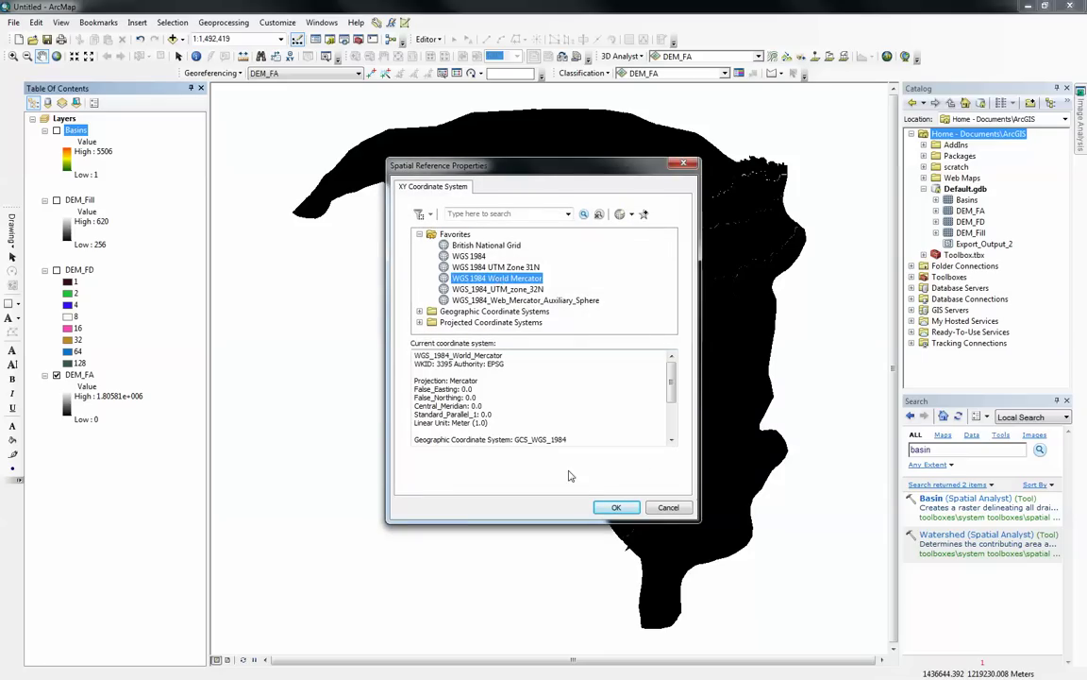
{"action": "left_click", "coordinate": [615, 505]}
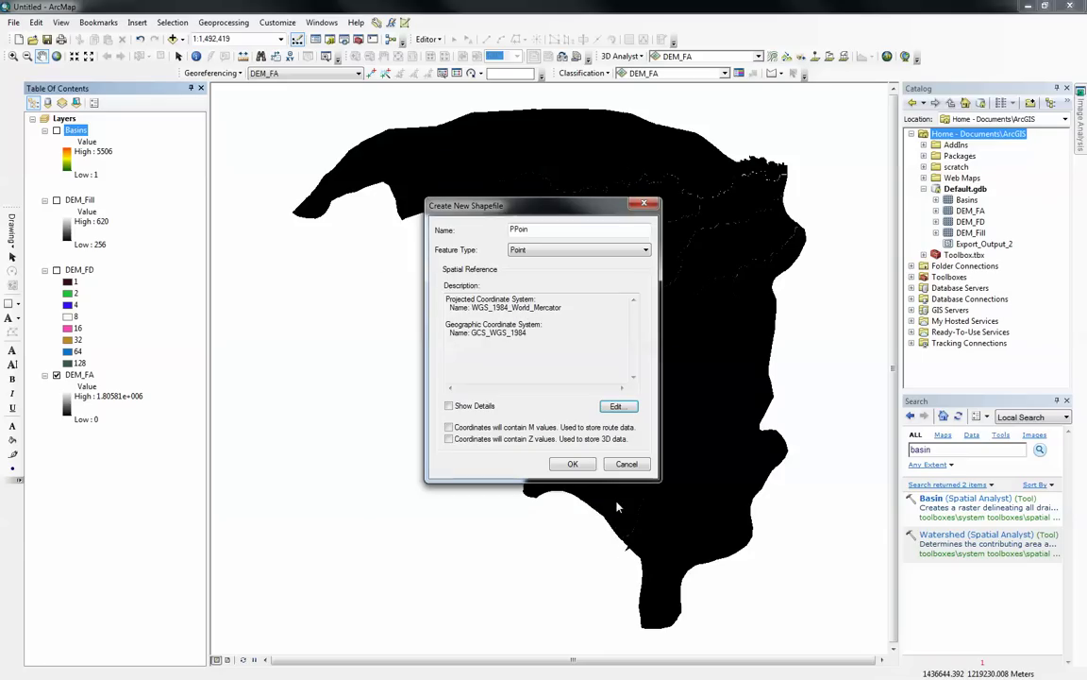
{"action": "left_click", "coordinate": [570, 464]}
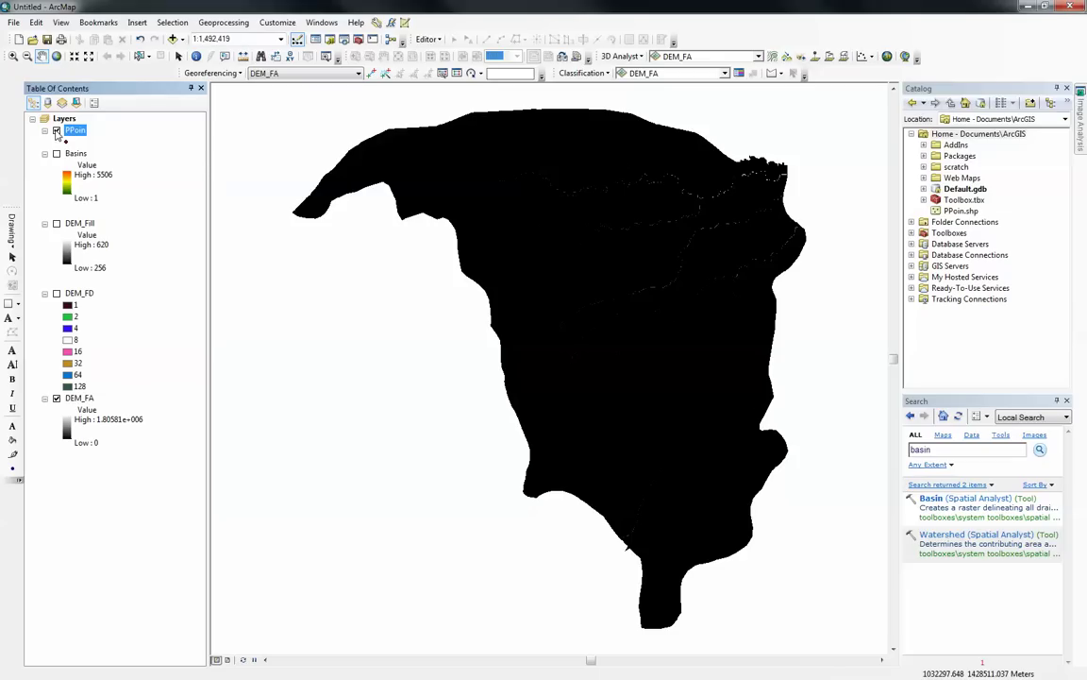
- Show PPoin and zoom to about 1:2,000 on DEM_FA's bright outlet cells
{"action": "left_click", "coordinate": [57, 131]}
{"action": "scroll", "coordinate": [794, 173], "scroll_direction": "up", "scroll_amount": 3}
{"action": "scroll", "coordinate": [795, 174], "scroll_direction": "up", "scroll_amount": 2}
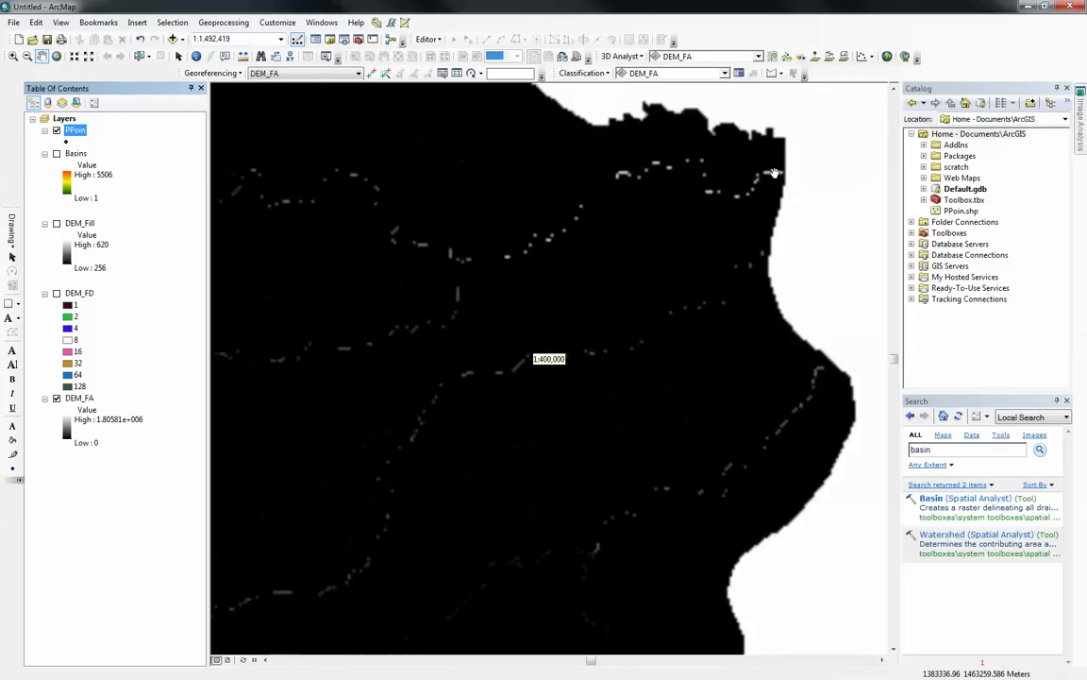
{"action": "scroll", "coordinate": [795, 174], "scroll_direction": "up", "scroll_amount": 2}
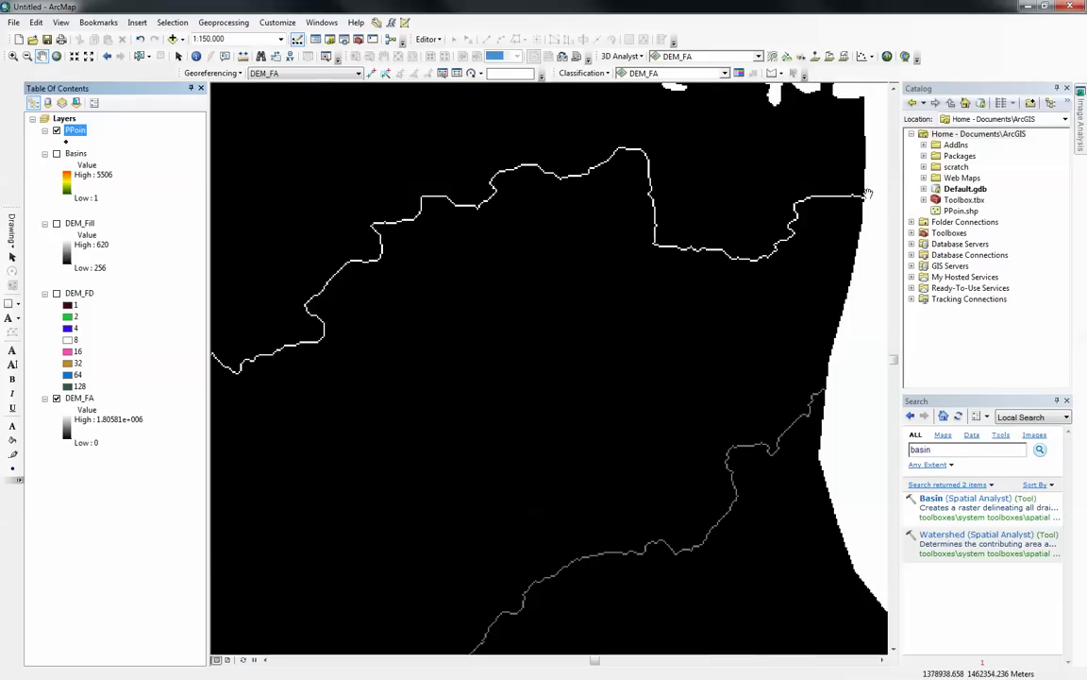
{"action": "left_click_drag", "start_coordinate": [781, 174], "coordinate": [681, 213]}
{"action": "scroll", "coordinate": [760, 231], "scroll_direction": "up", "scroll_amount": 2}
{"action": "scroll", "coordinate": [760, 232], "scroll_direction": "up", "scroll_amount": 2}
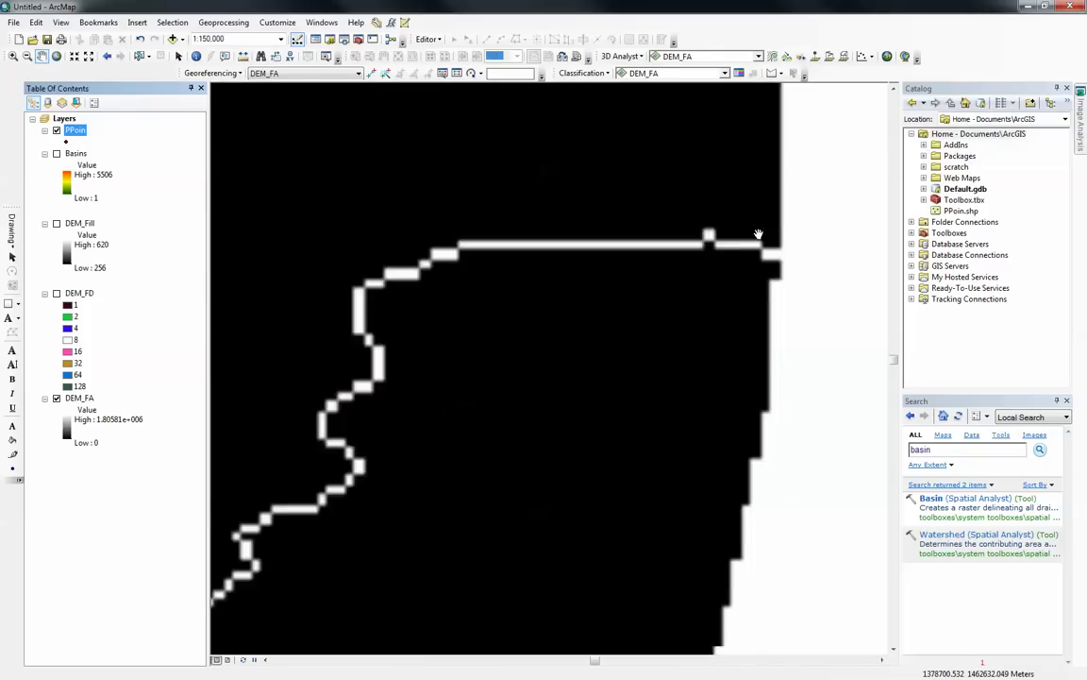
{"action": "scroll", "coordinate": [760, 231], "scroll_direction": "up", "scroll_amount": 2}
{"action": "scroll", "coordinate": [759, 233], "scroll_direction": "up", "scroll_amount": 2}
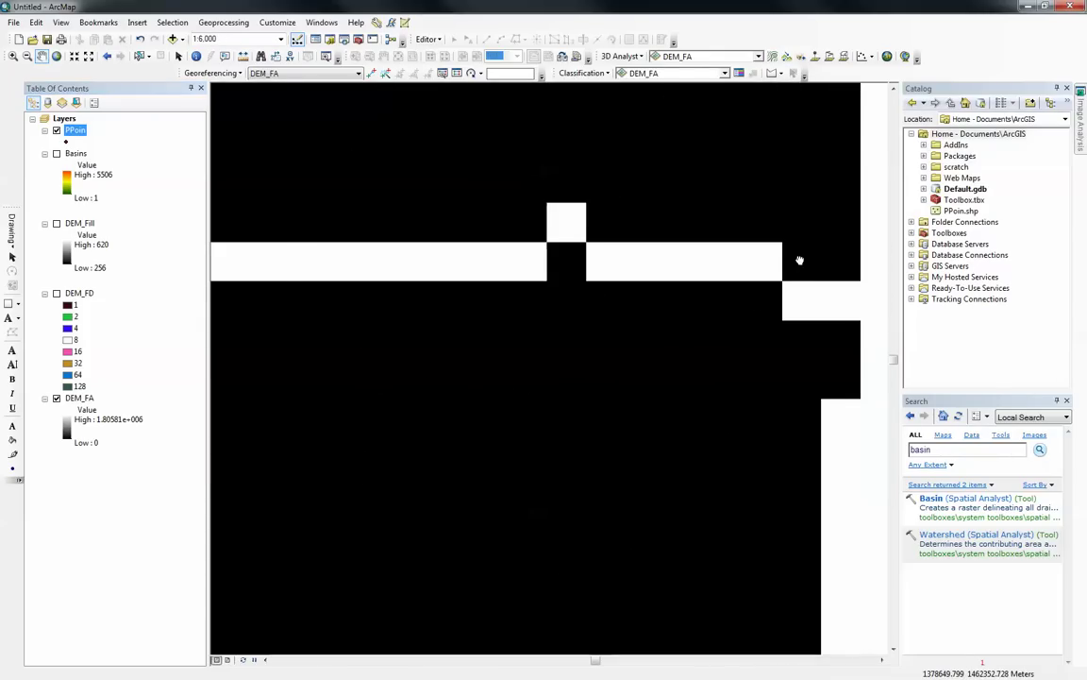
{"action": "left_click_drag", "start_coordinate": [801, 257], "coordinate": [706, 267]}
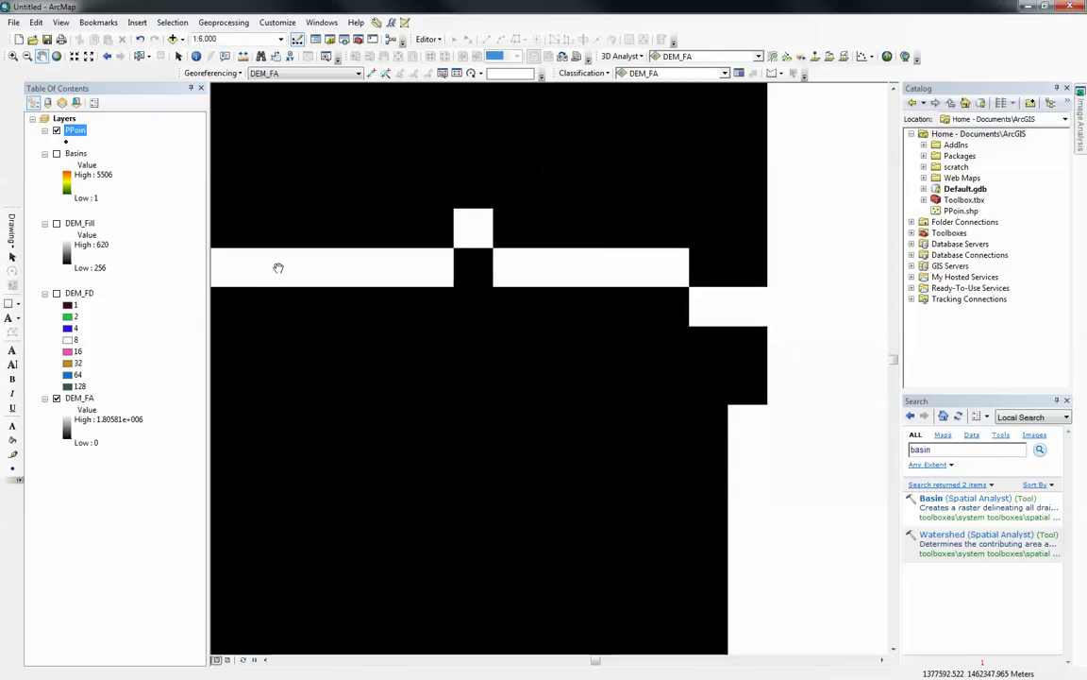
{"action": "scroll", "coordinate": [716, 311], "scroll_direction": "up", "scroll_amount": 1}
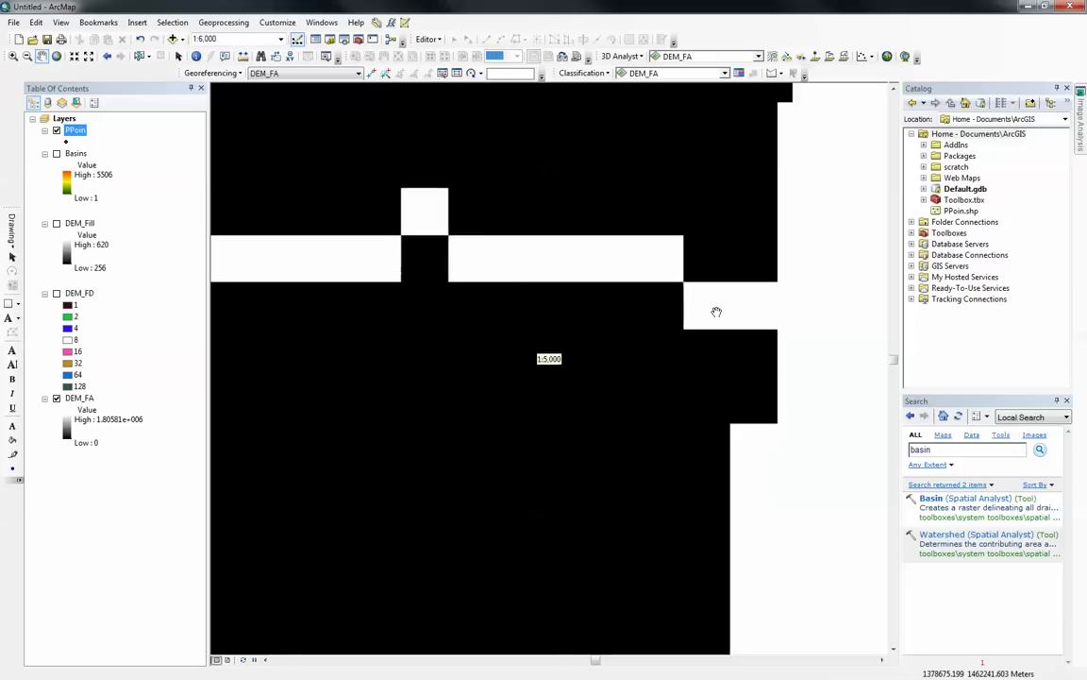
{"action": "scroll", "coordinate": [716, 311], "scroll_direction": "up", "scroll_amount": 2}
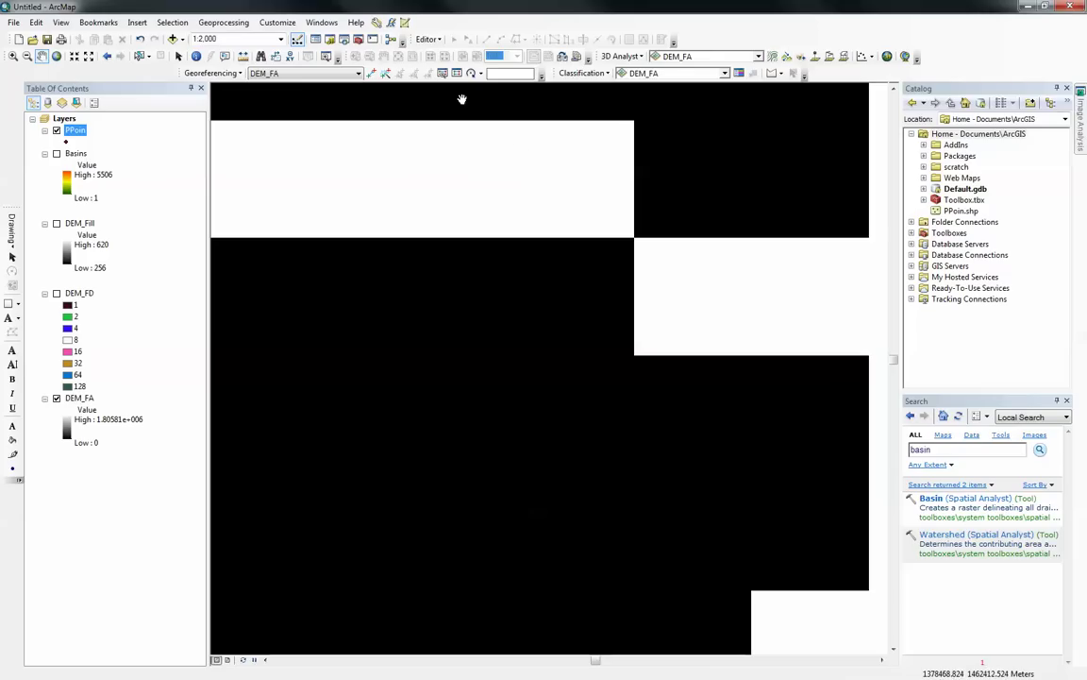
- Start editing from the Editor menu with PPoin chosen as the edit layer
{"action": "left_click", "coordinate": [429, 40]}
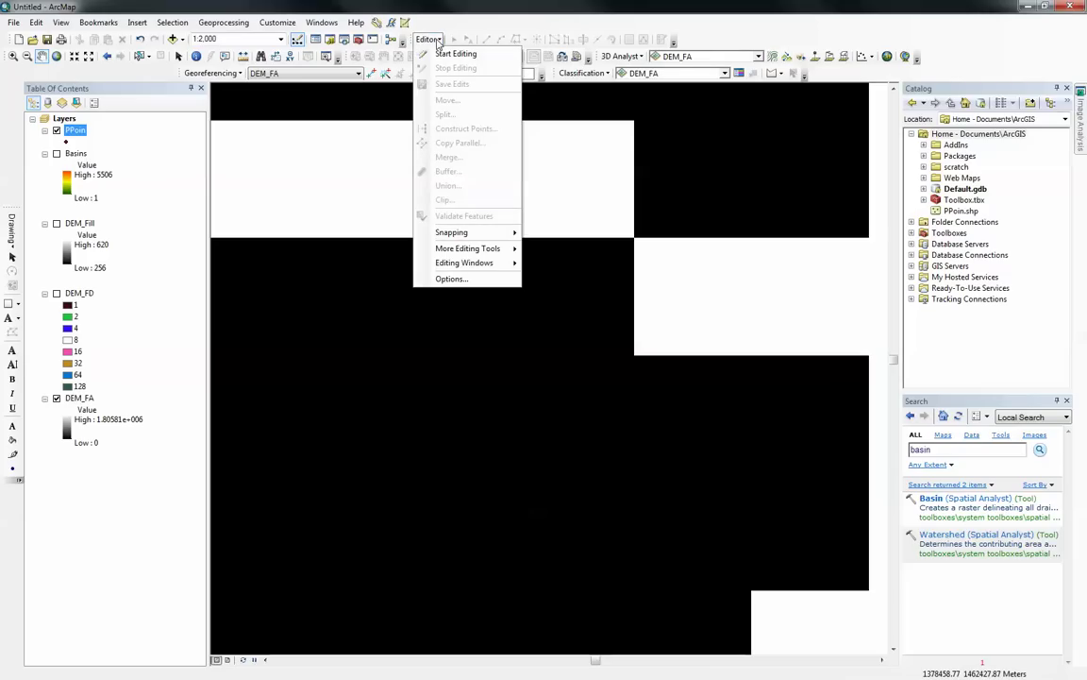
{"action": "left_click", "coordinate": [448, 38]}
{"action": "left_click", "coordinate": [447, 38]}
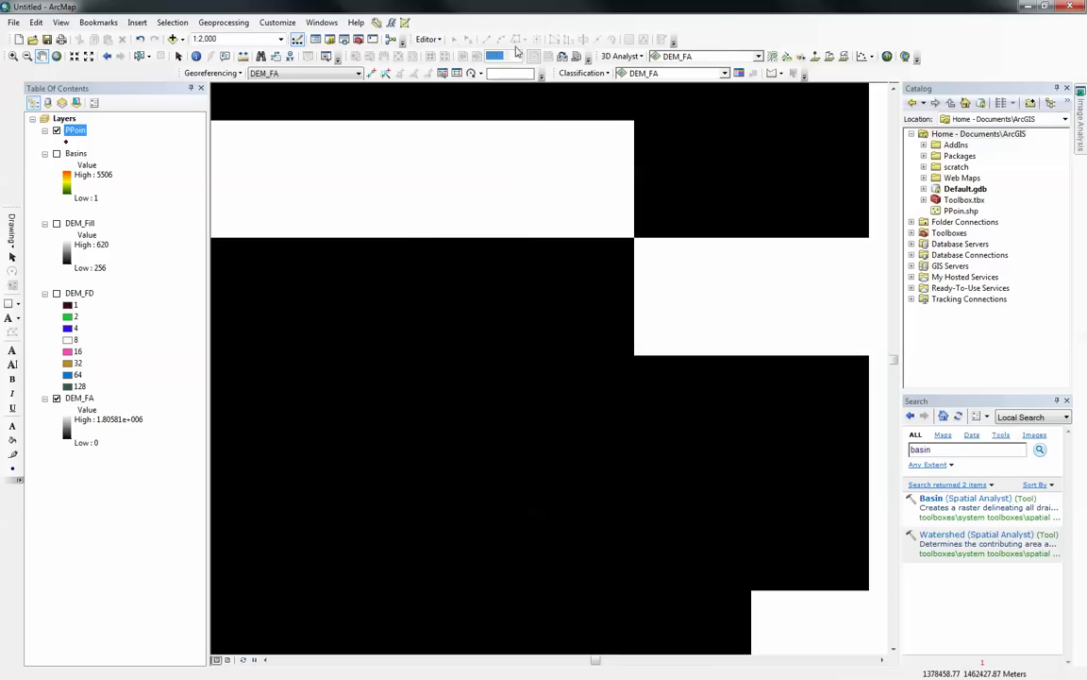
{"action": "right_click", "coordinate": [725, 33]}
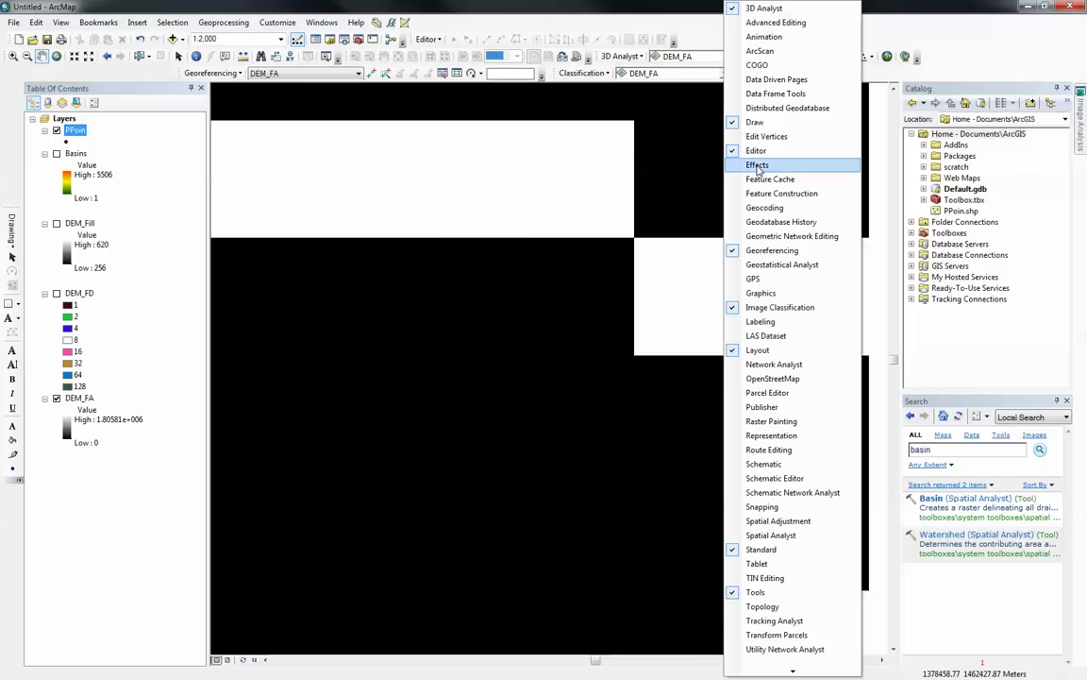
{"action": "left_click", "coordinate": [431, 38]}
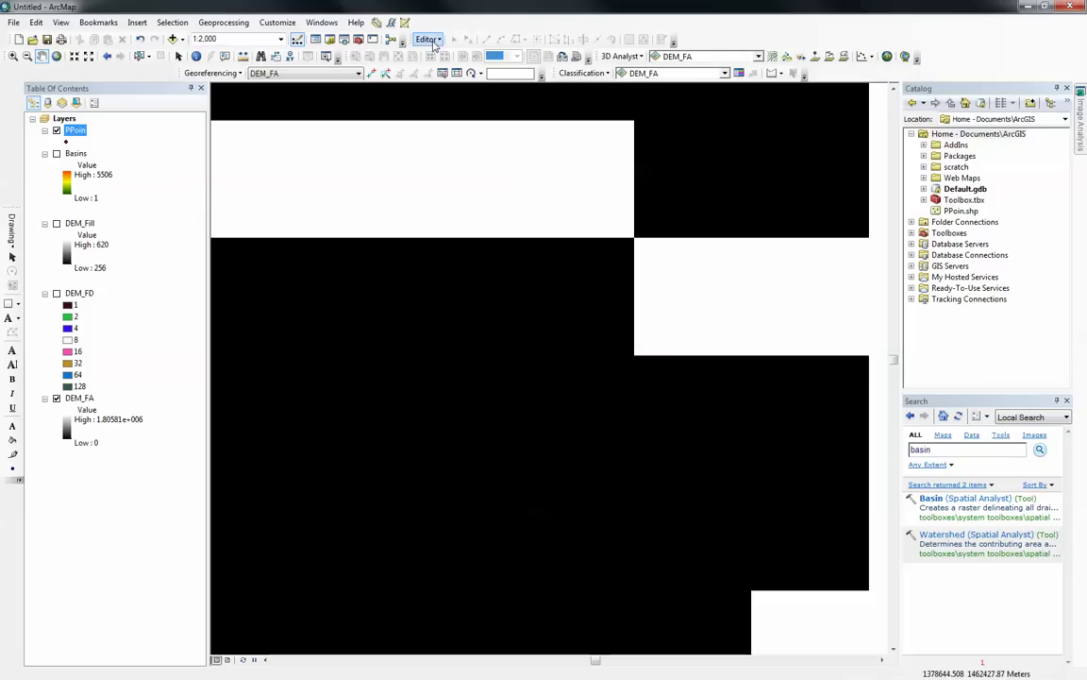
{"action": "left_click", "coordinate": [434, 39]}
{"action": "left_click", "coordinate": [455, 54]}
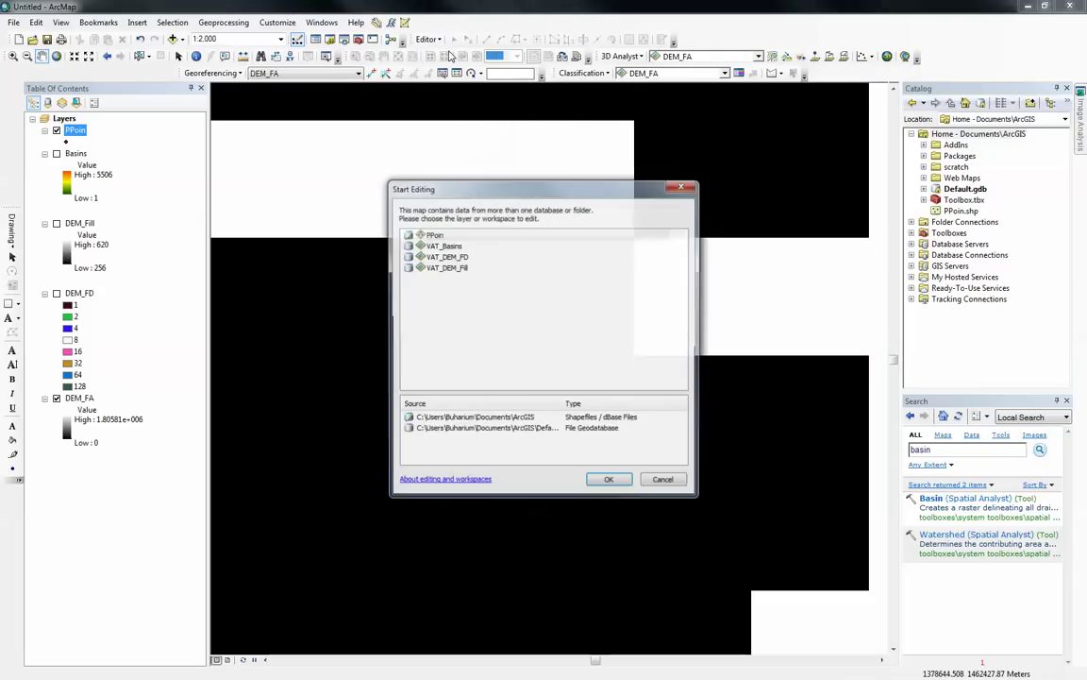
{"action": "left_click", "coordinate": [443, 234]}
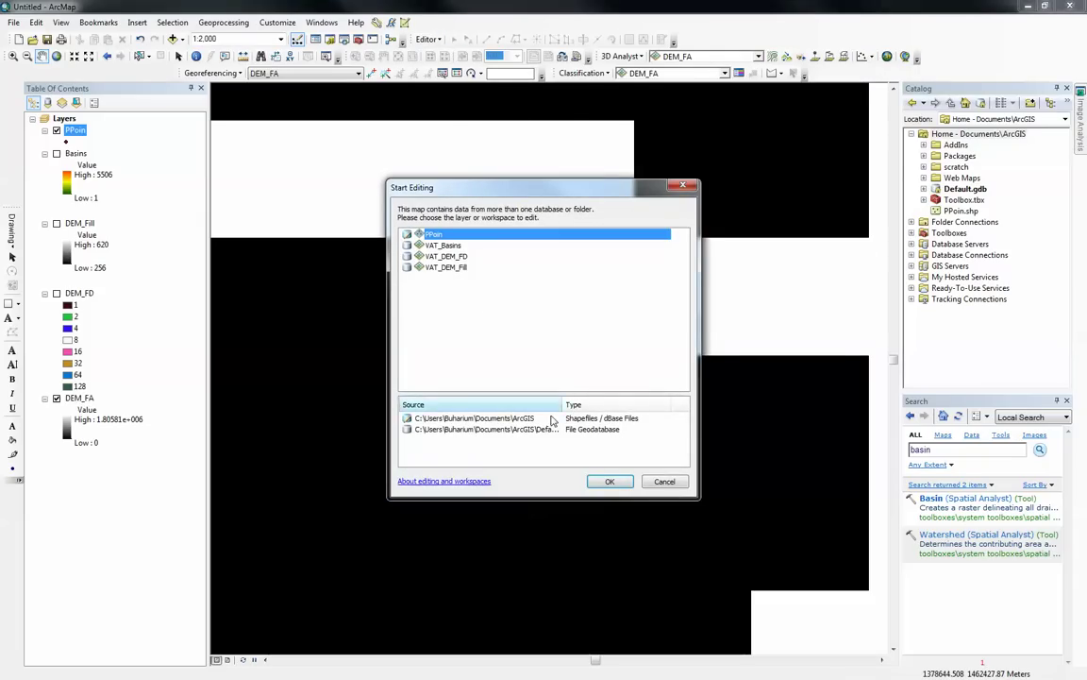
{"action": "left_click", "coordinate": [611, 482]}
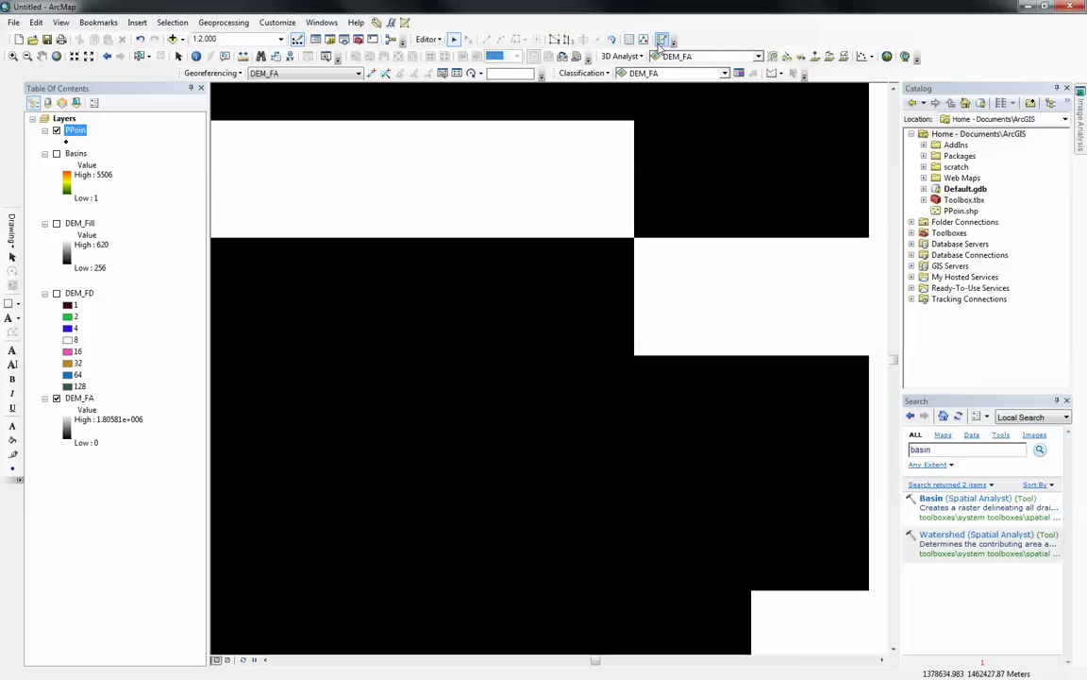
- Place a PPoin pour point on the high-accumulation outlet cell
{"action": "left_click", "coordinate": [661, 39]}
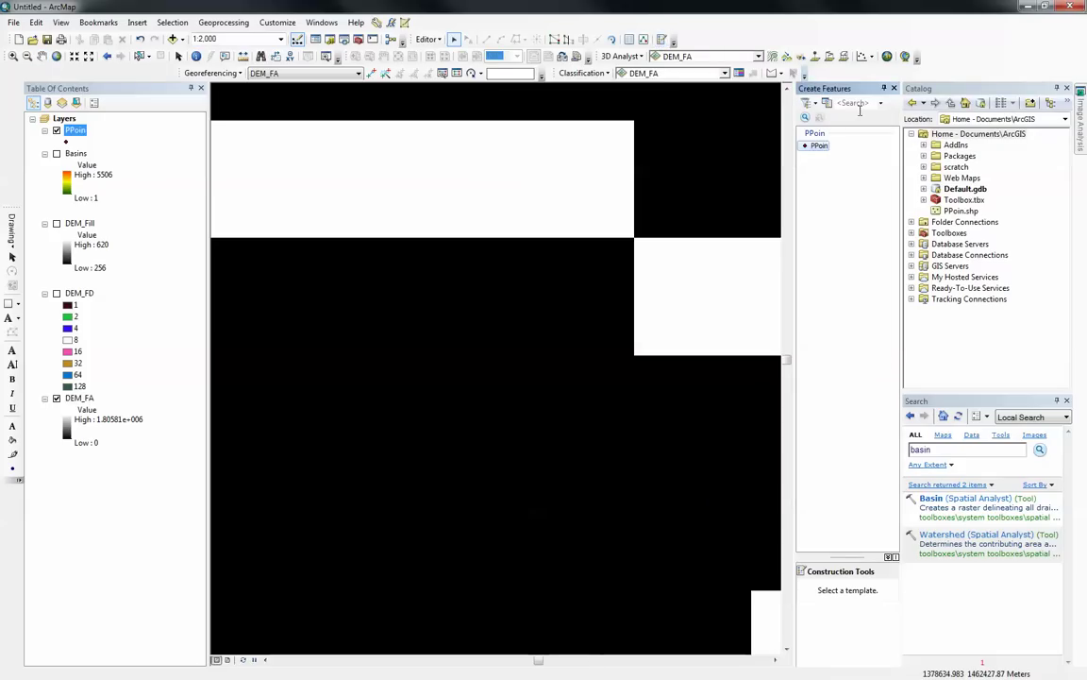
{"action": "left_click", "coordinate": [820, 146]}
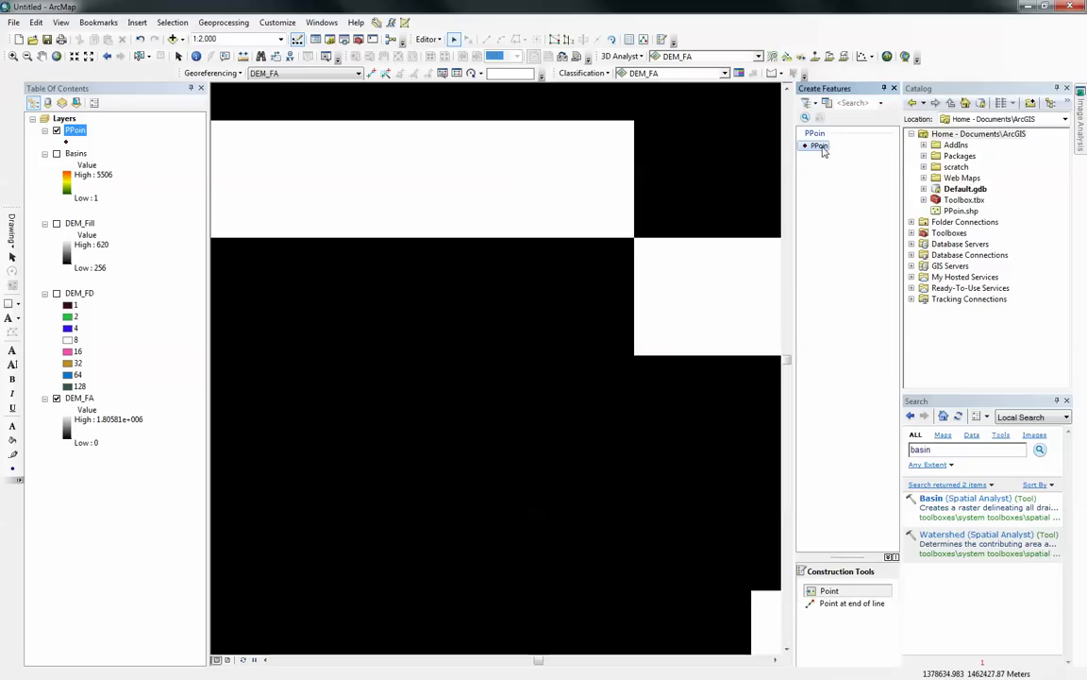
{"action": "left_click", "coordinate": [824, 594]}
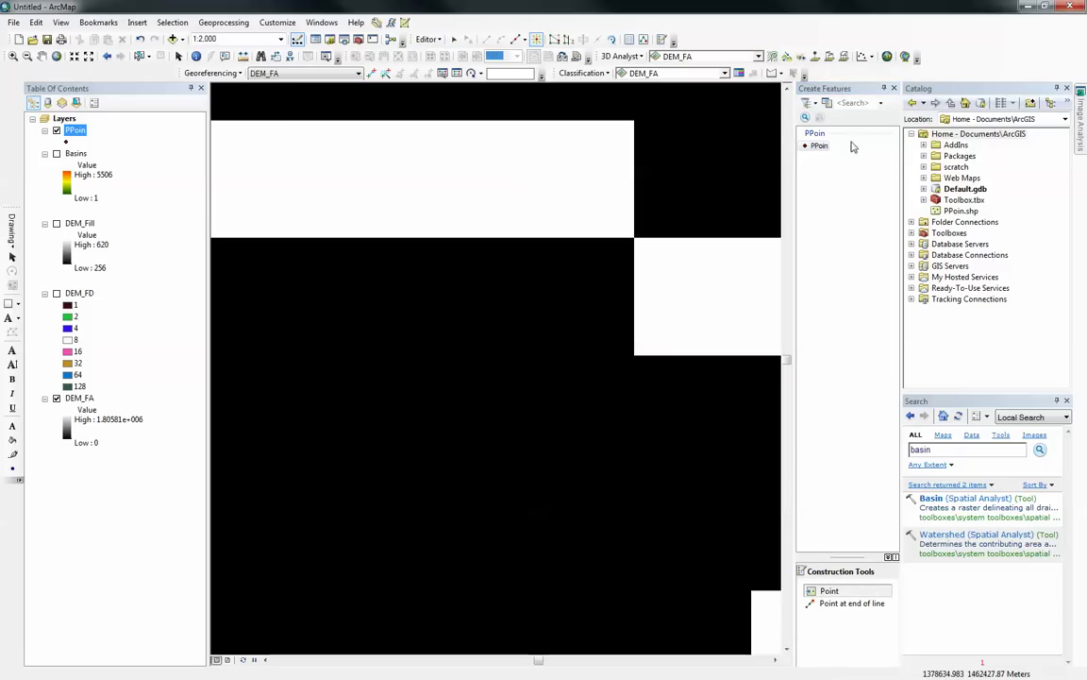
{"action": "left_click", "coordinate": [894, 88]}
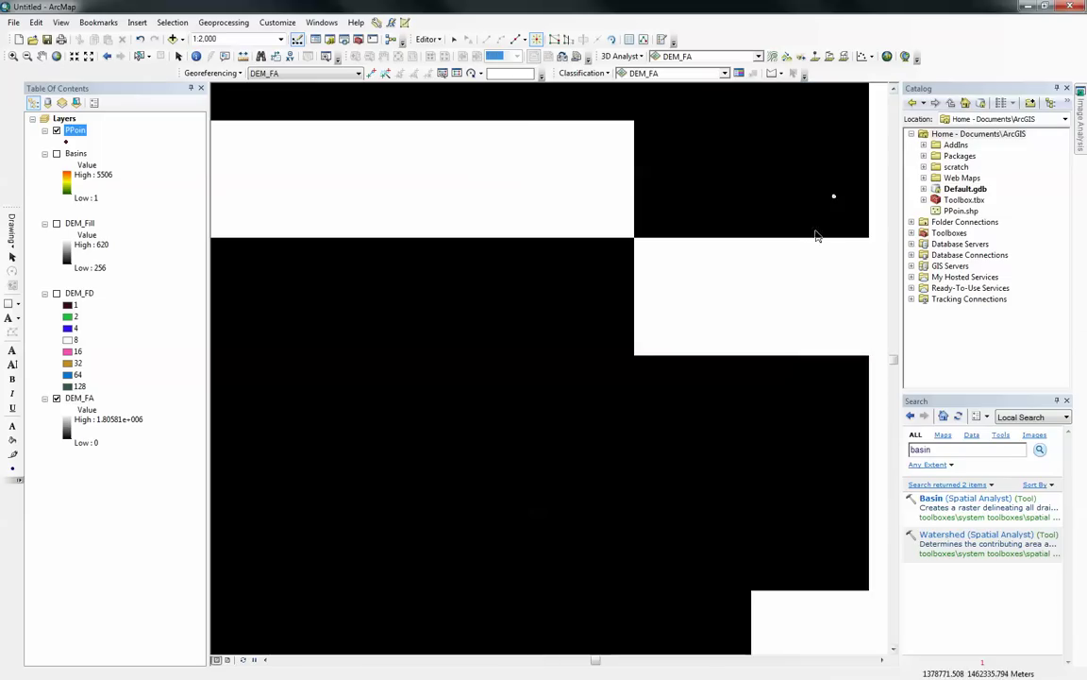
{"action": "left_click", "coordinate": [791, 301]}
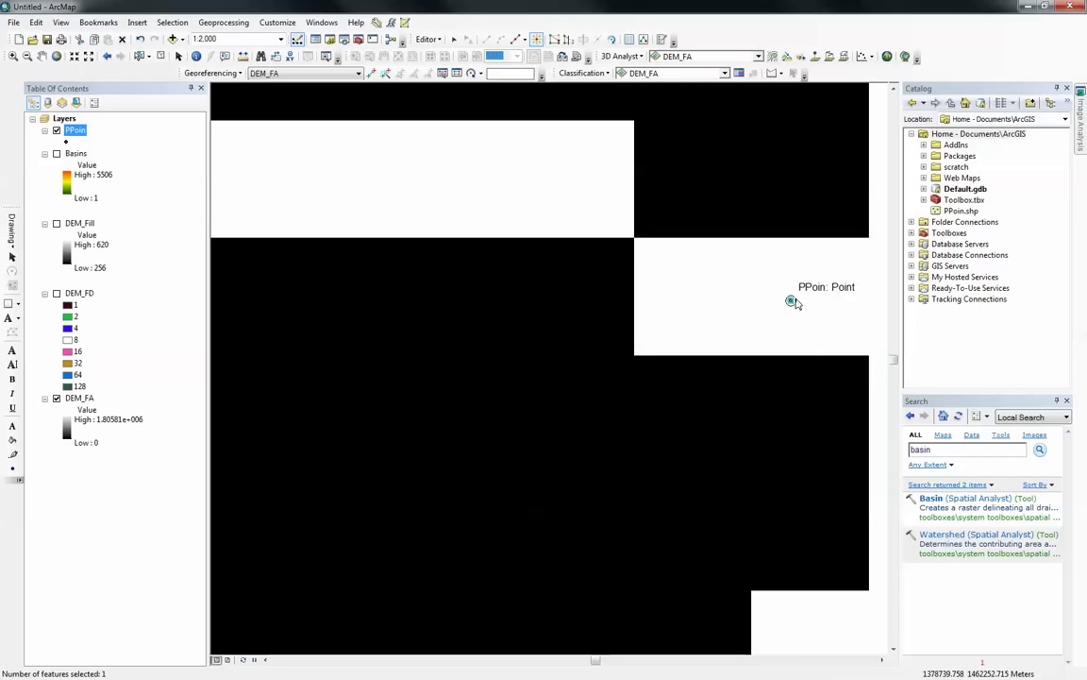
- Stop editing and save the PPoin edits
{"action": "left_click", "coordinate": [426, 39]}
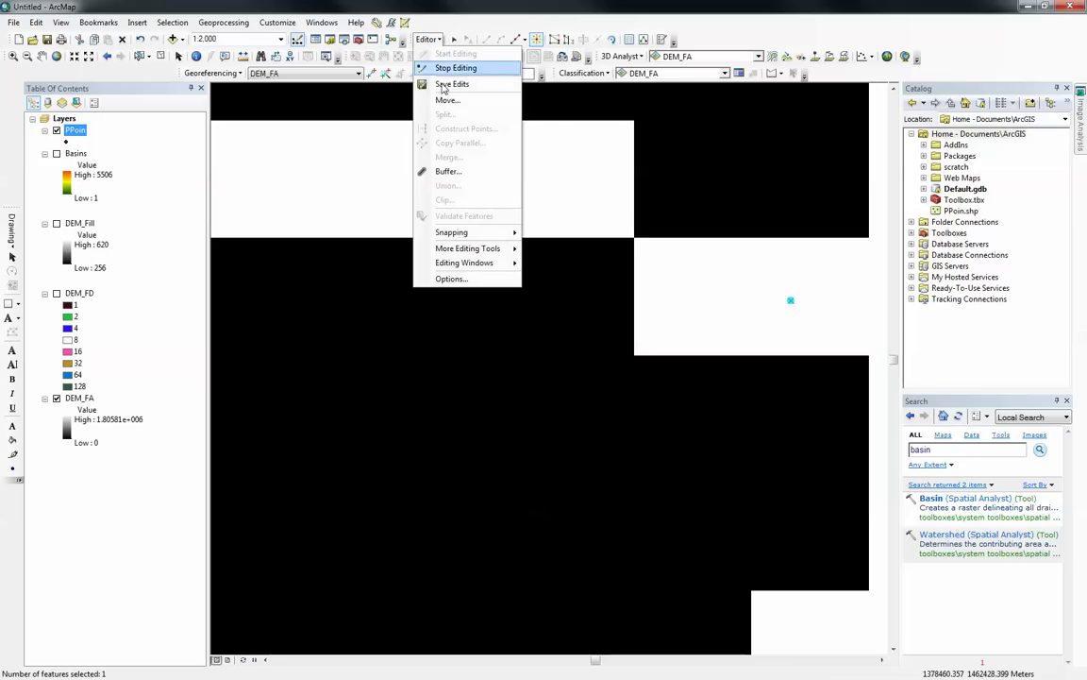
{"action": "left_click", "coordinate": [443, 68]}
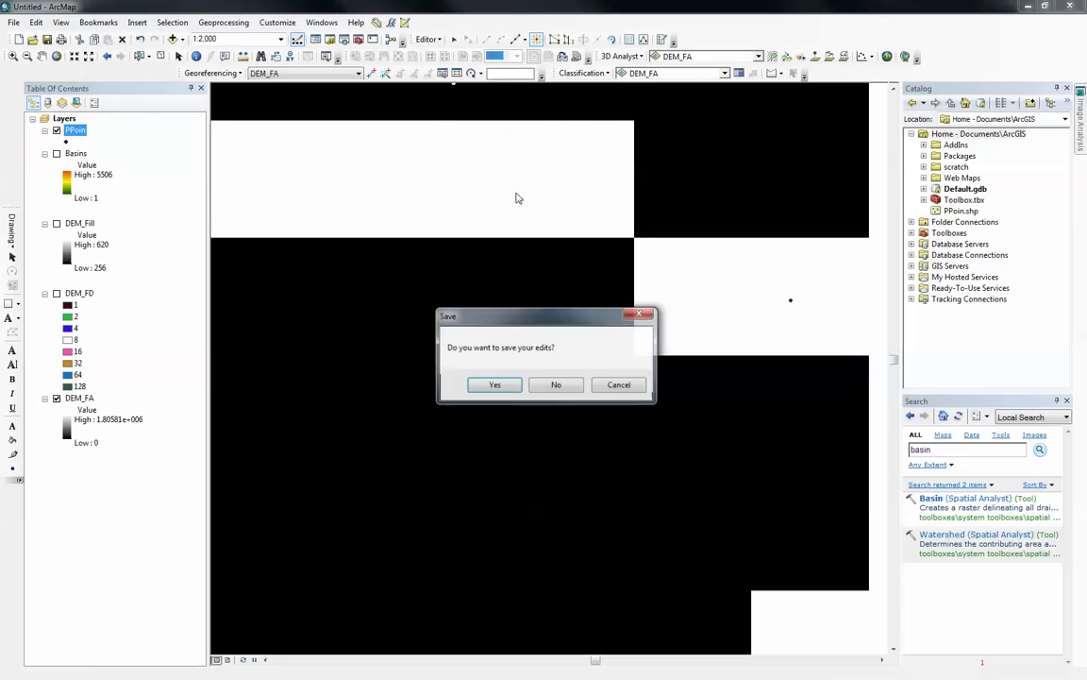
{"action": "left_click", "coordinate": [494, 384]}
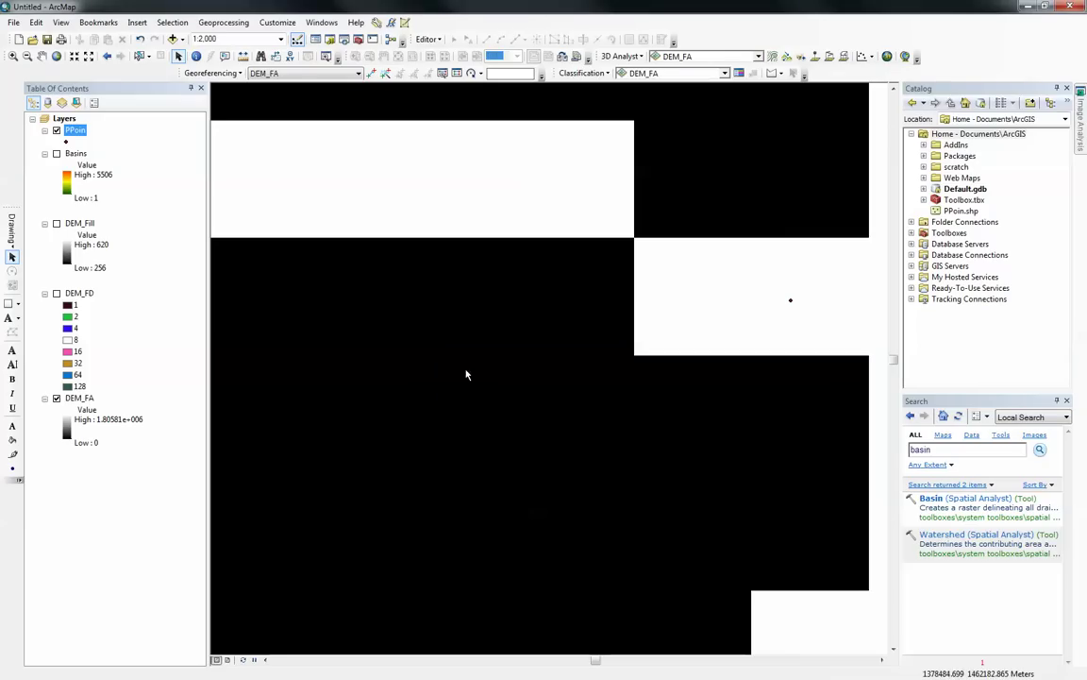
{"action": "left_click", "coordinate": [959, 537]}
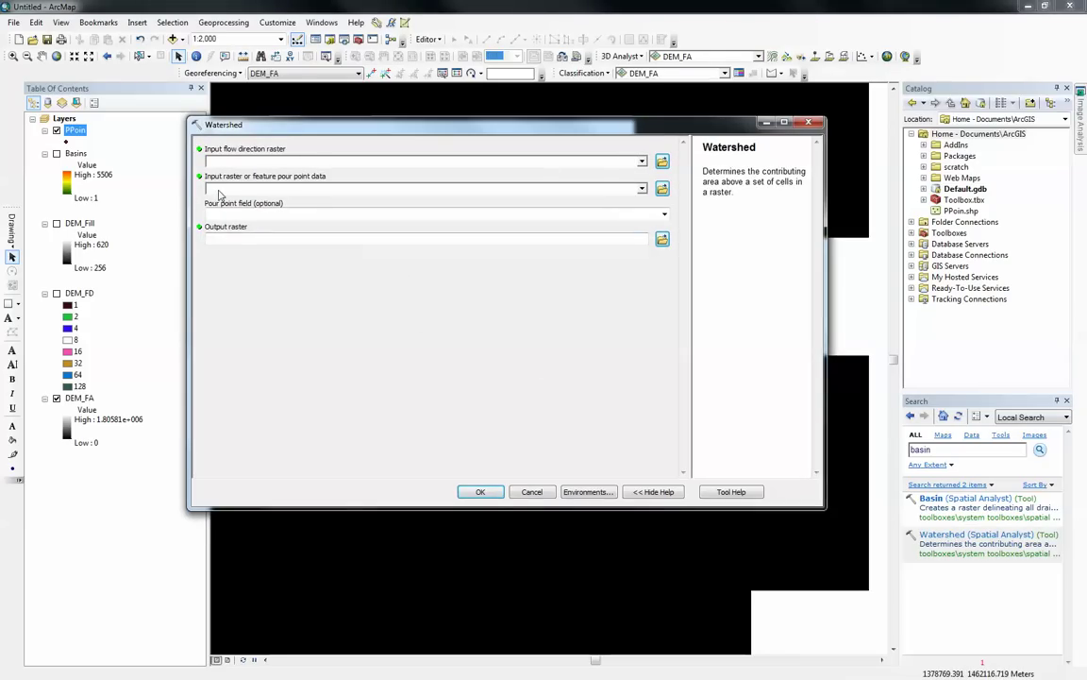
- Run Watershed with PPoin as pour points and DEM_FD as flow direction, output named Watershed
{"action": "left_click", "coordinate": [70, 132]}
{"action": "left_click_drag", "start_coordinate": [72, 132], "coordinate": [265, 190]}
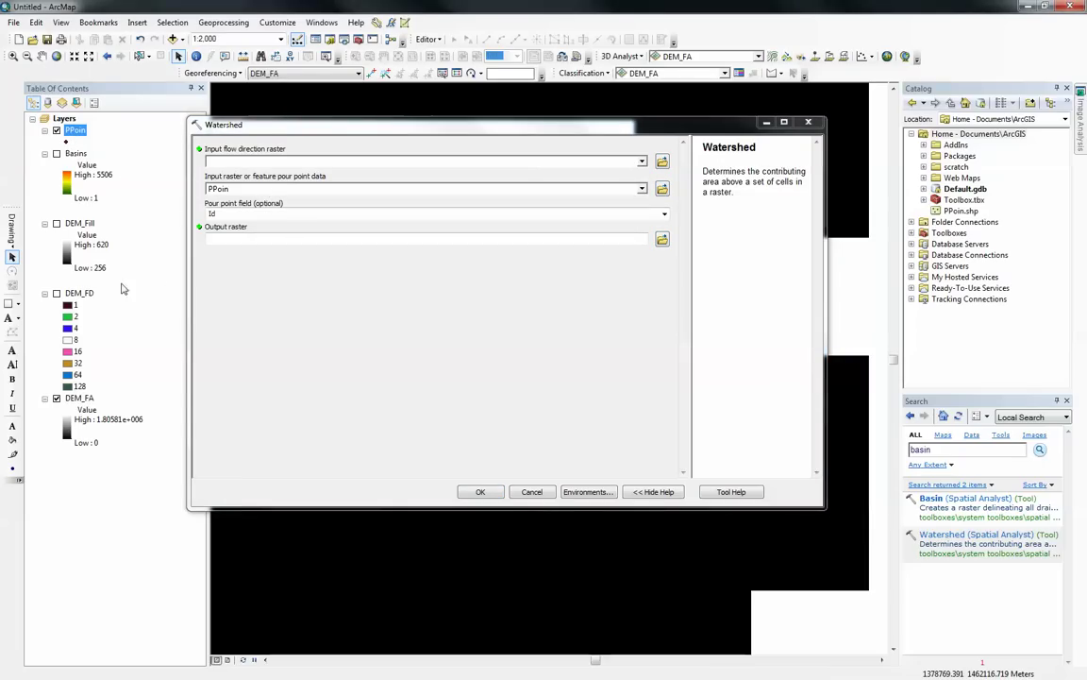
{"action": "left_click_drag", "start_coordinate": [81, 295], "coordinate": [274, 166]}
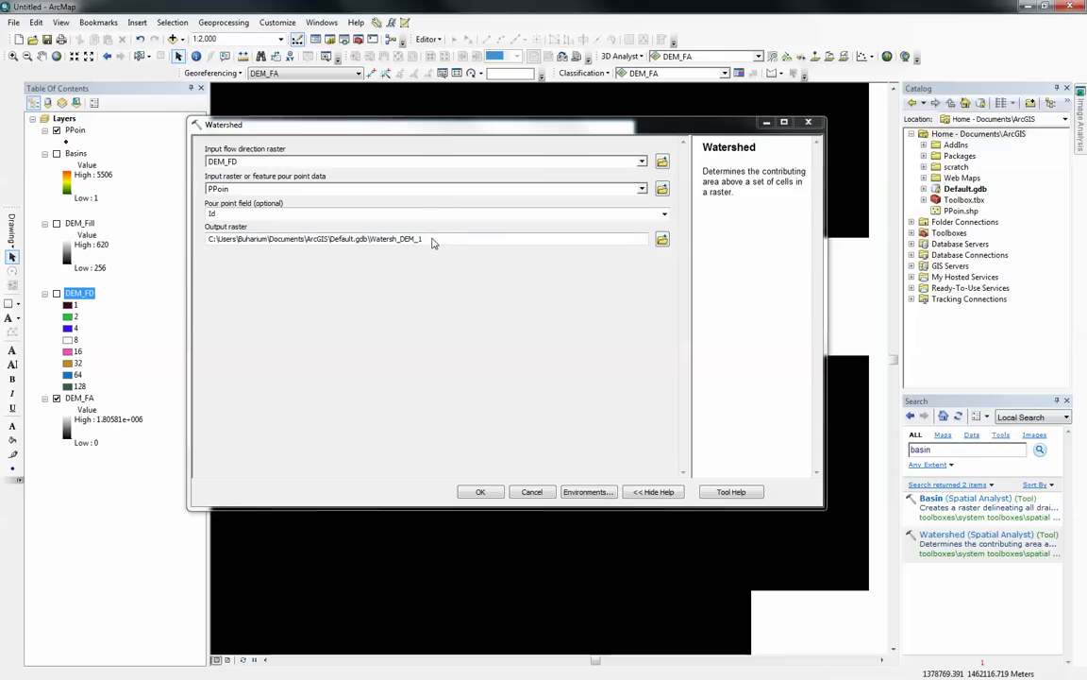
{"action": "left_click_drag", "start_coordinate": [425, 240], "coordinate": [400, 240]}
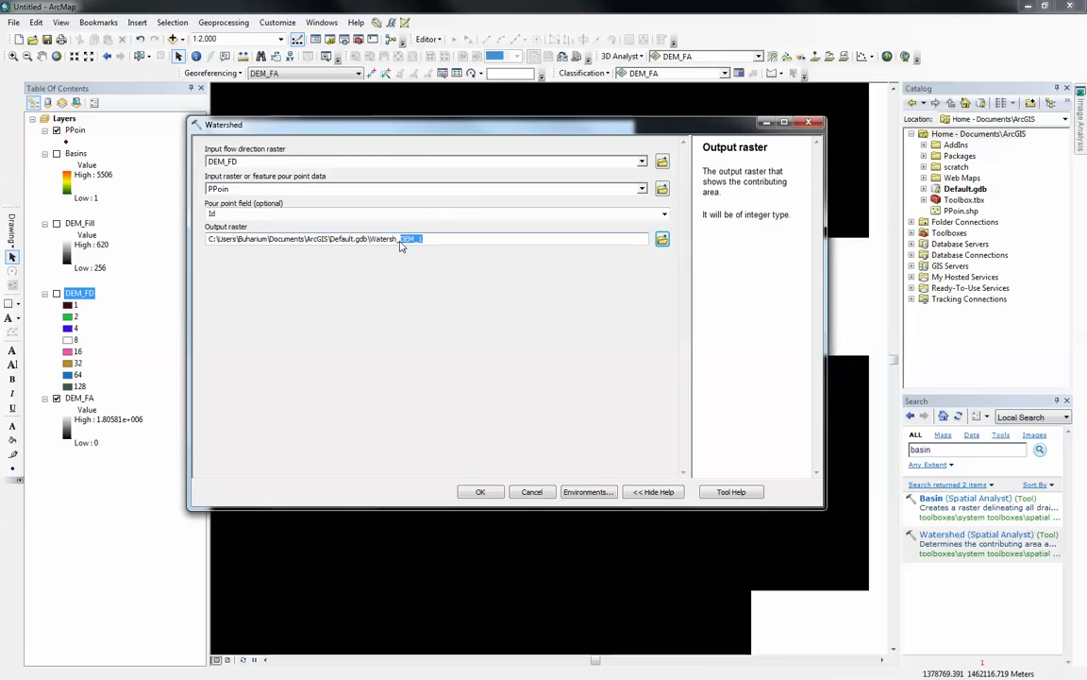
{"action": "key", "text": "BackSpace"}
{"action": "key", "text": "BackSpace"}
{"action": "key", "text": "BackSpace"}
{"action": "type", "text": "h"}
{"action": "left_click", "coordinate": [480, 492]}
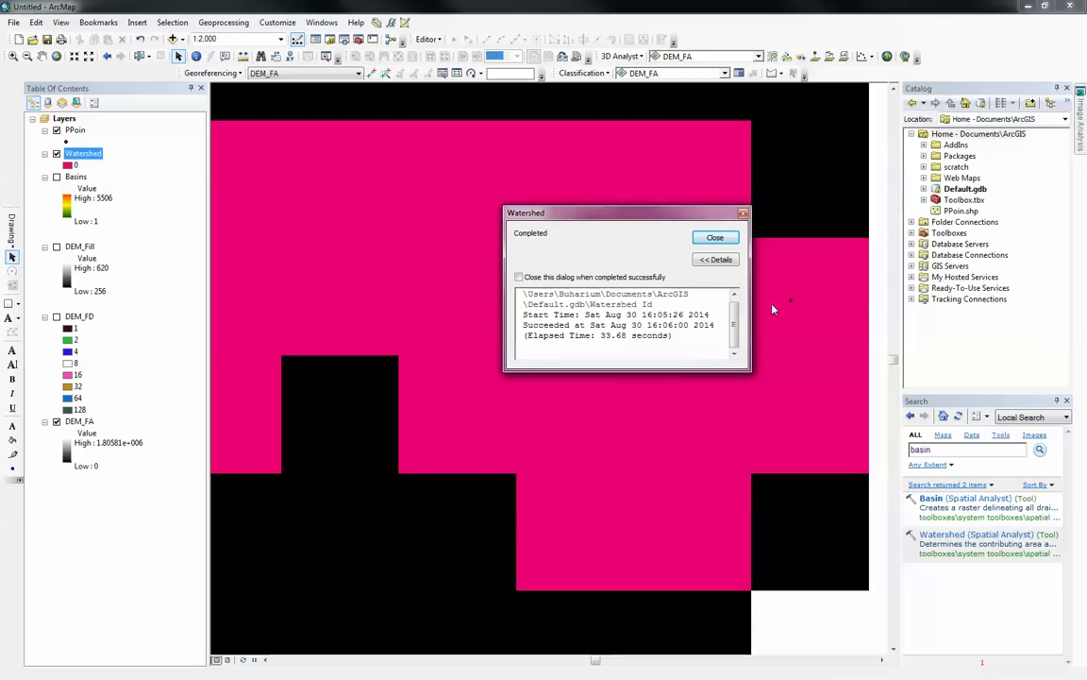
- Dismiss the Watershed completion notice once the pink raster appears
{"action": "left_click", "coordinate": [715, 237]}
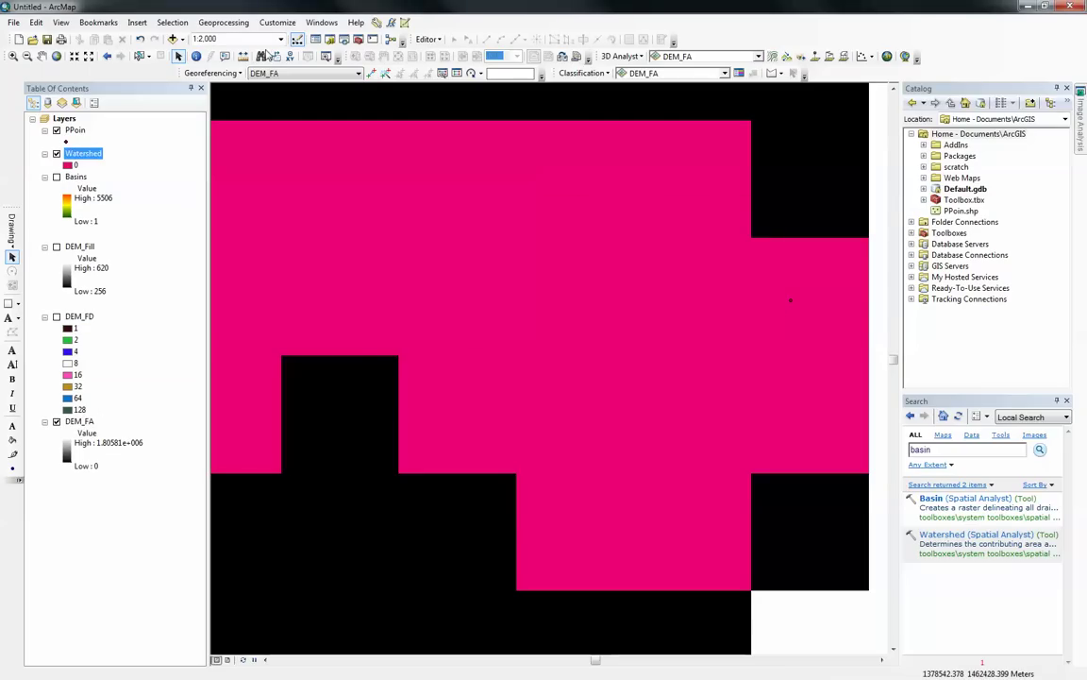
- Show the full basin extent, then zoom into the pink watershed in the north
{"action": "left_click", "coordinate": [56, 56]}
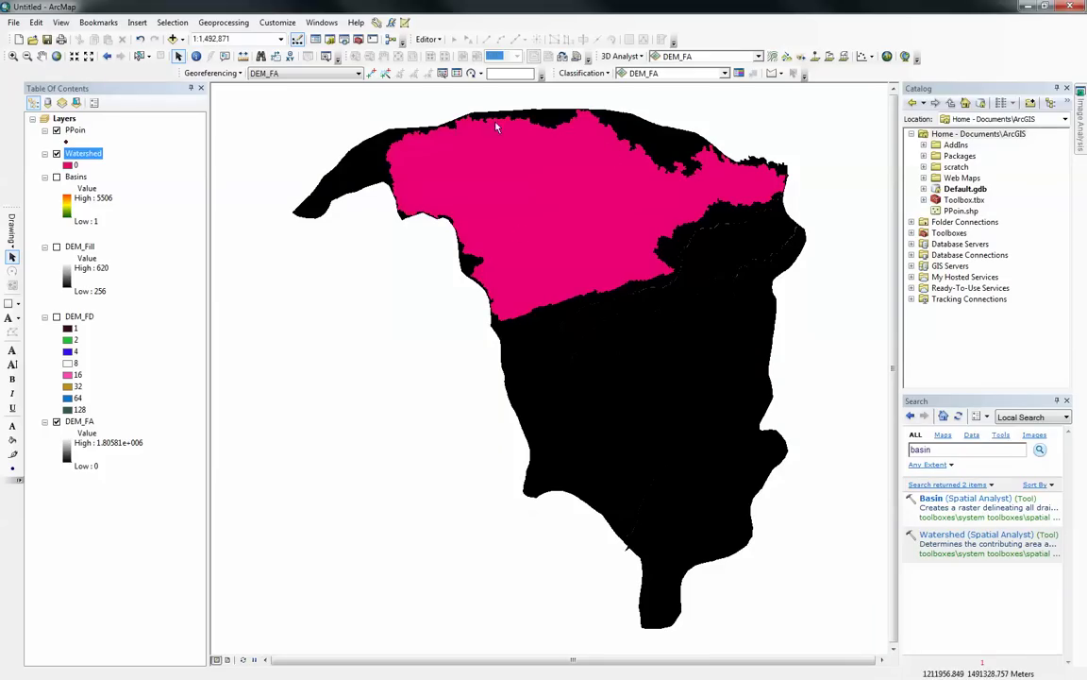
{"action": "left_click", "coordinate": [13, 56]}
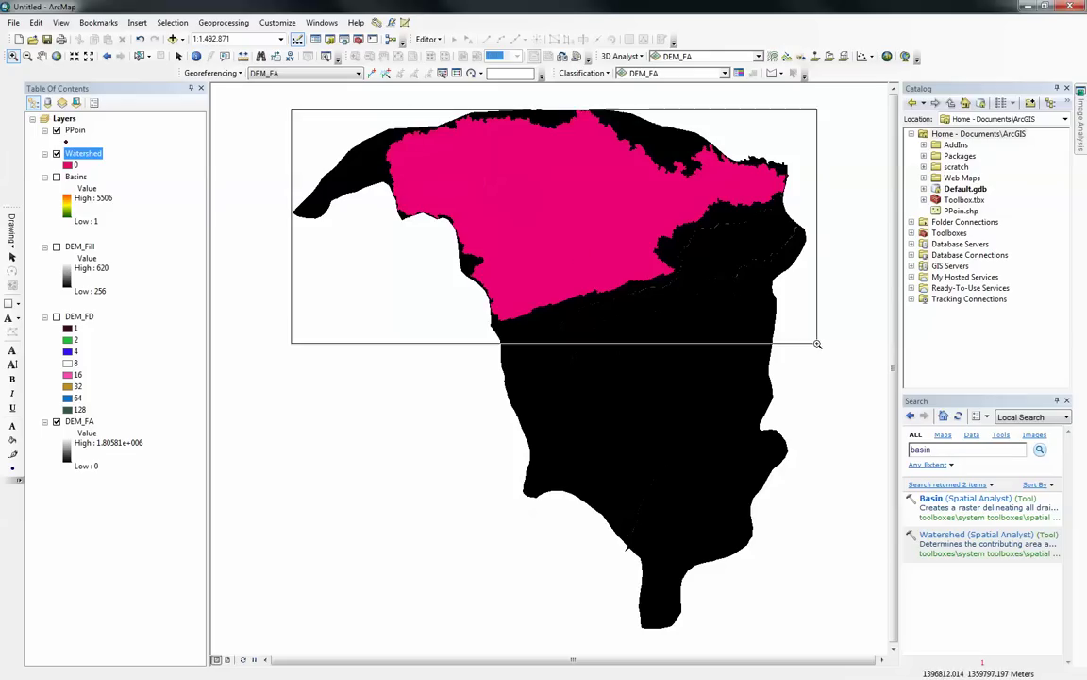
{"action": "left_click_drag", "start_coordinate": [291, 109], "coordinate": [815, 338]}
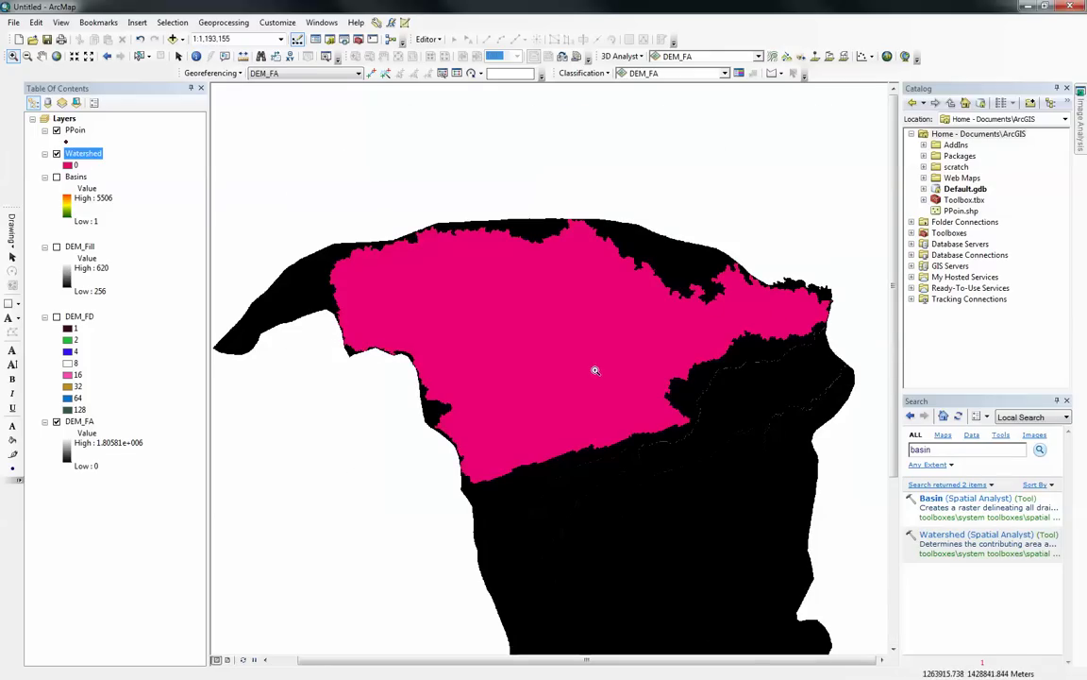